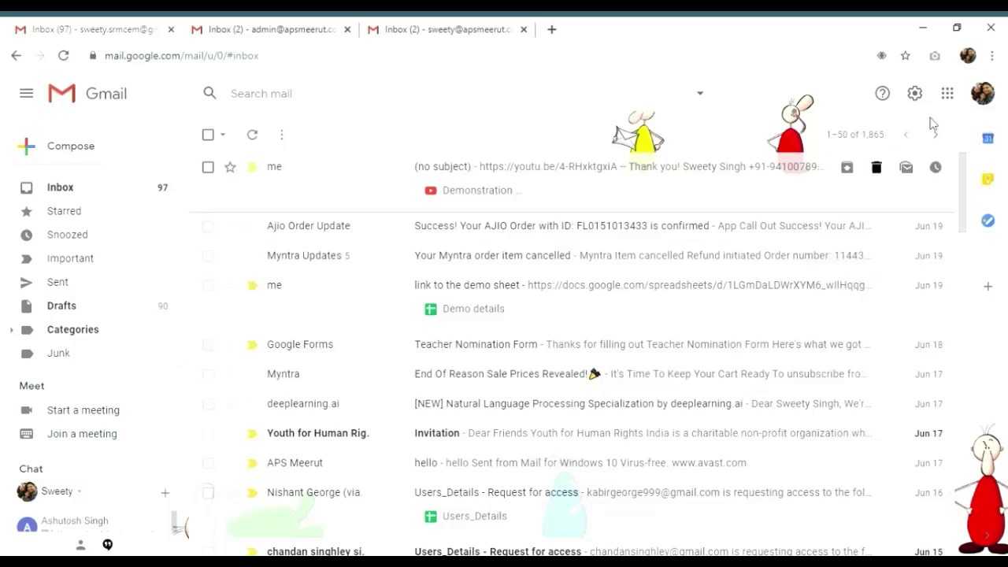
Switch from the Gmail inbox to Google Drive for the same account
{"action": "left_click", "coordinate": [993, 100]}
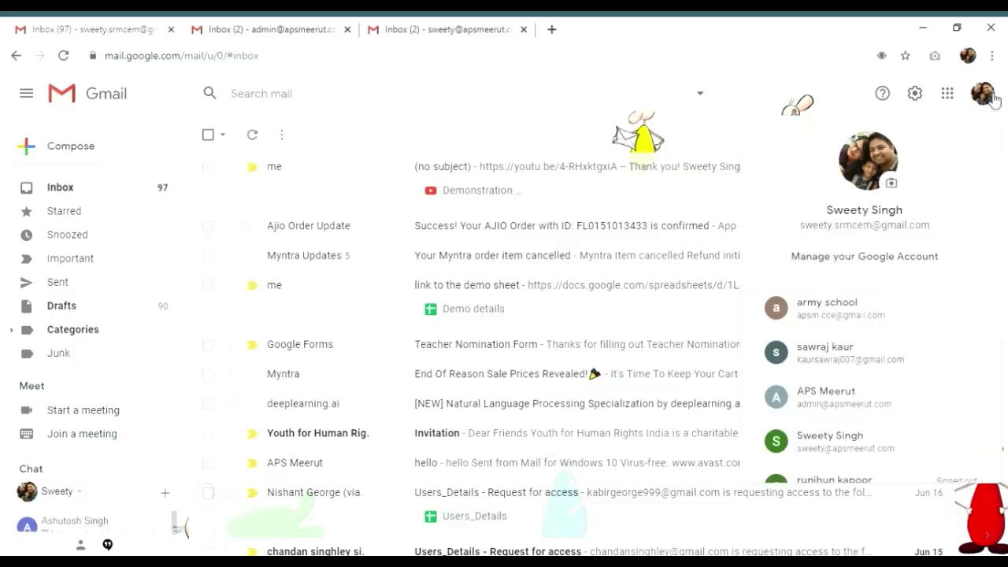
{"action": "left_click", "coordinate": [947, 93]}
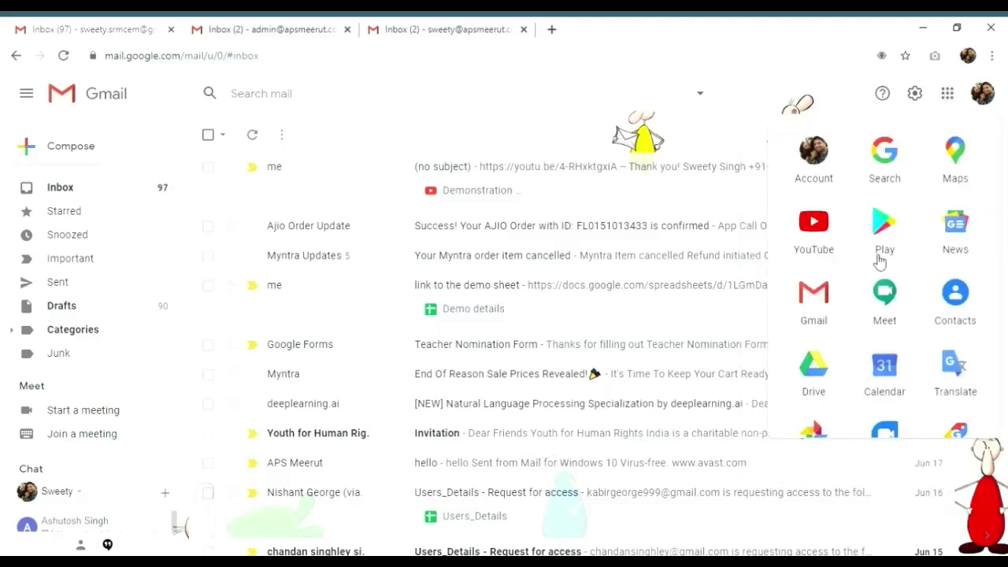
{"action": "left_click", "coordinate": [825, 380]}
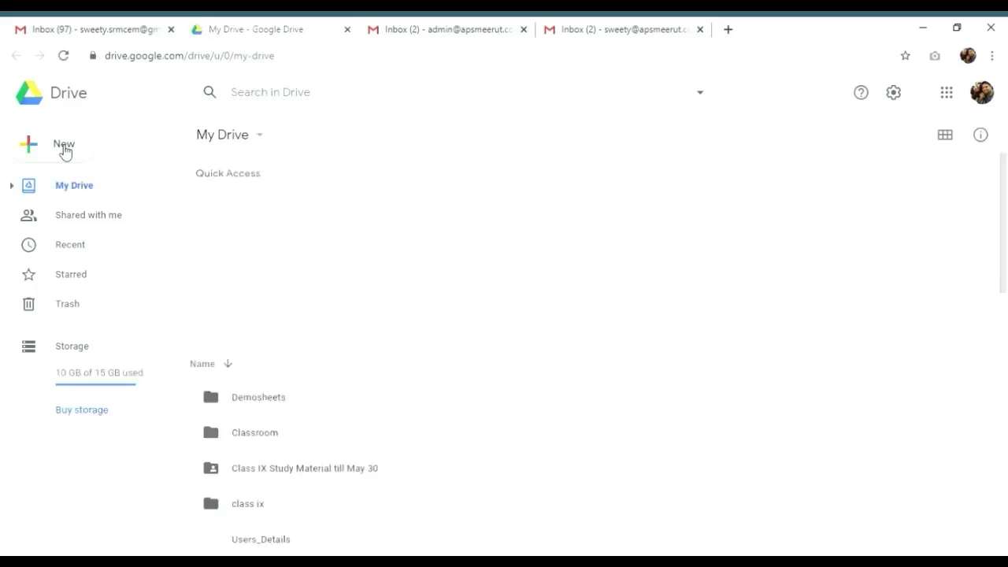
Start a new Google Docs document from a template to open the template gallery
{"action": "left_click", "coordinate": [65, 150]}
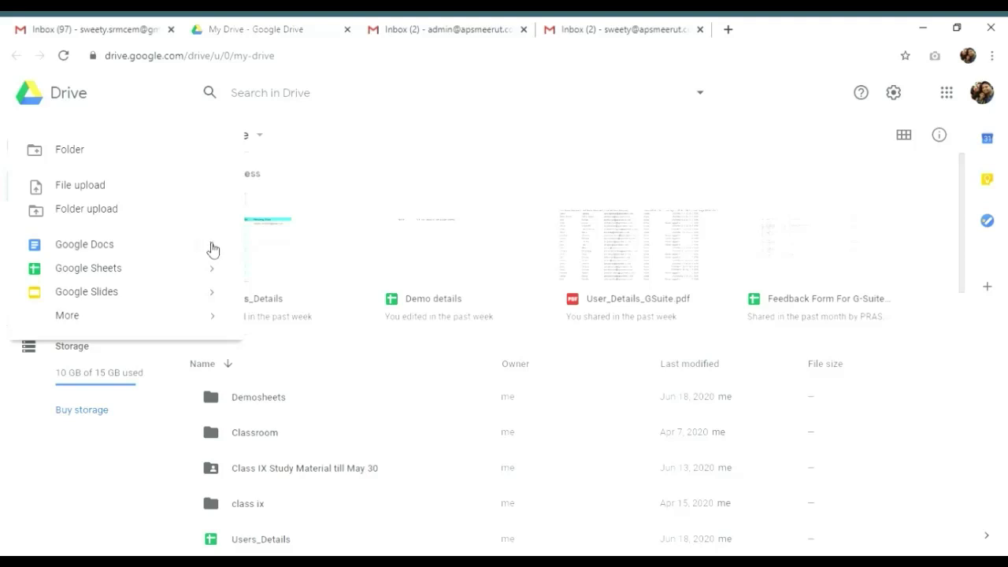
{"action": "mouse_move", "coordinate": [223, 248]}
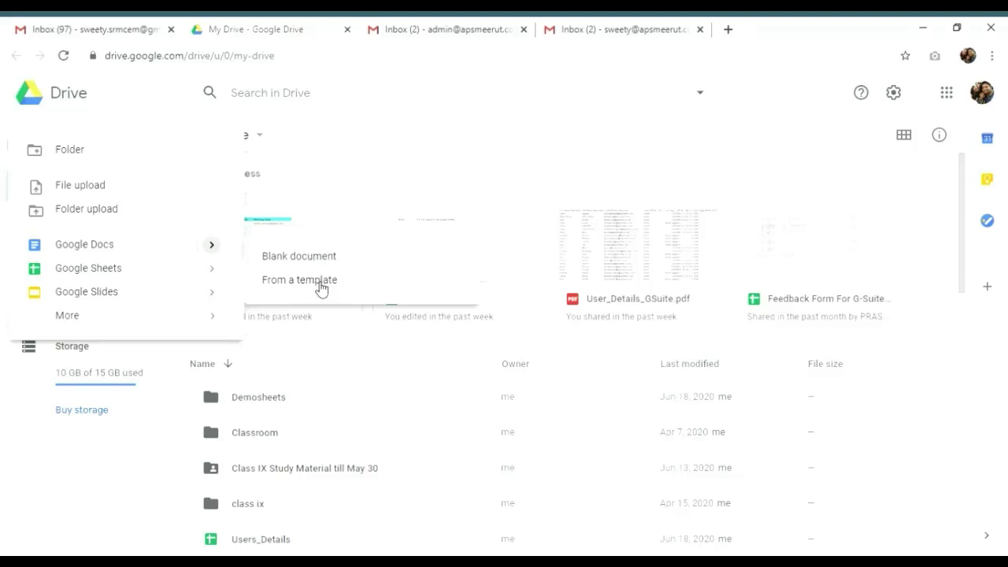
{"action": "mouse_move", "coordinate": [226, 278]}
{"action": "left_click", "coordinate": [300, 280]}
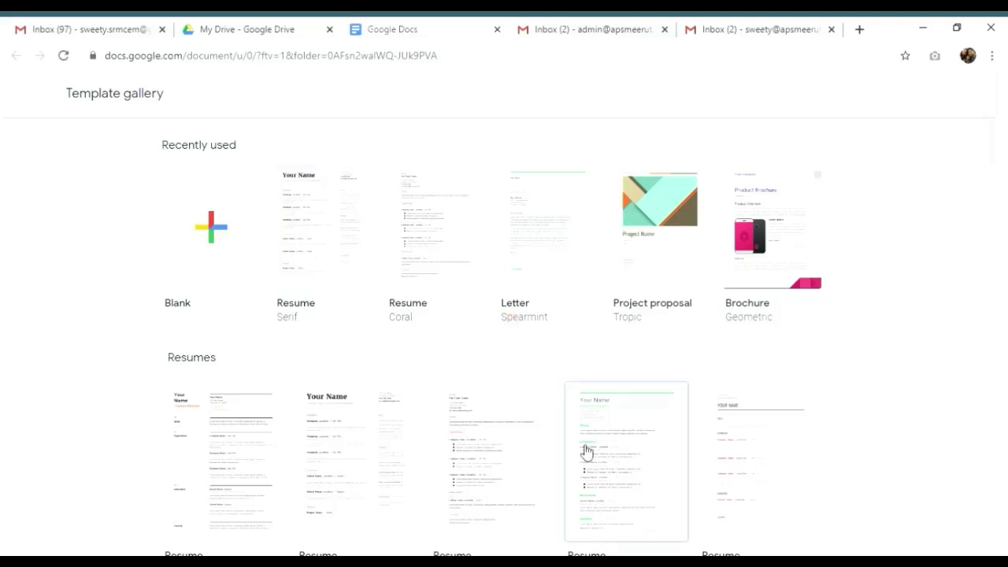
Create a document from the Paperback Essay template in the Education section and look through its contents
{"action": "scroll", "coordinate": [598, 374], "scroll_direction": "down", "scroll_amount": 5}
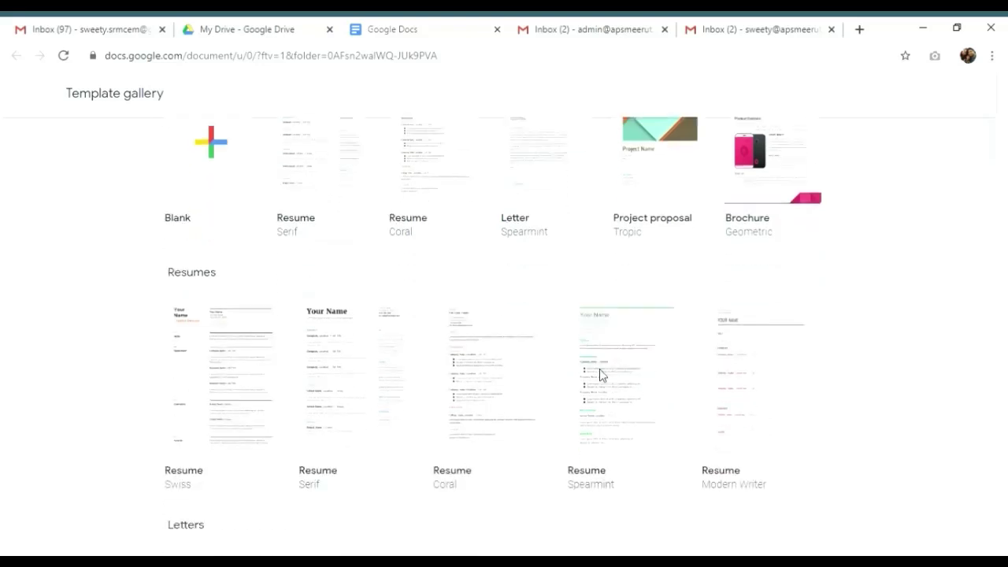
{"action": "scroll", "coordinate": [600, 373], "scroll_direction": "down", "scroll_amount": 5}
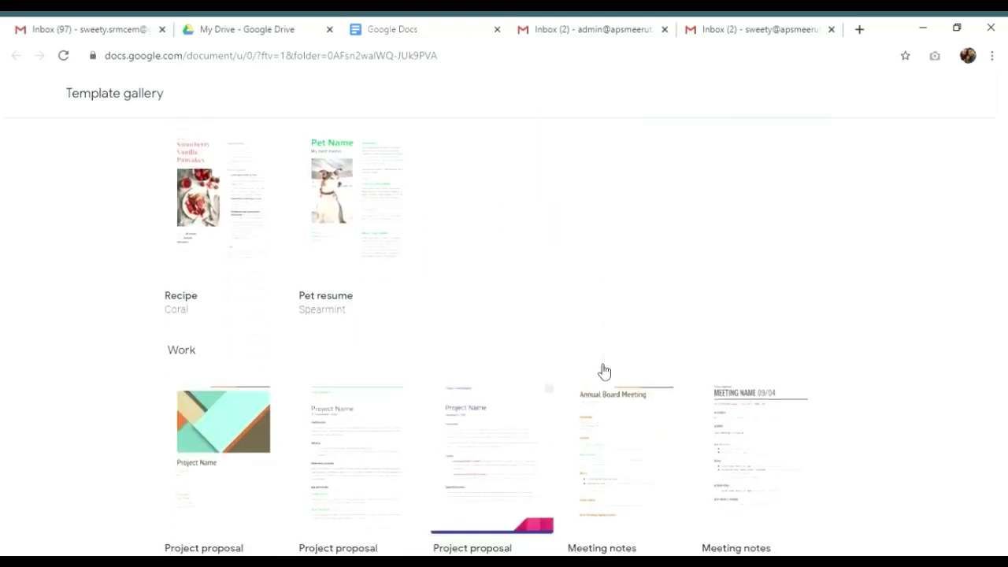
{"action": "scroll", "coordinate": [603, 370], "scroll_direction": "down", "scroll_amount": 10}
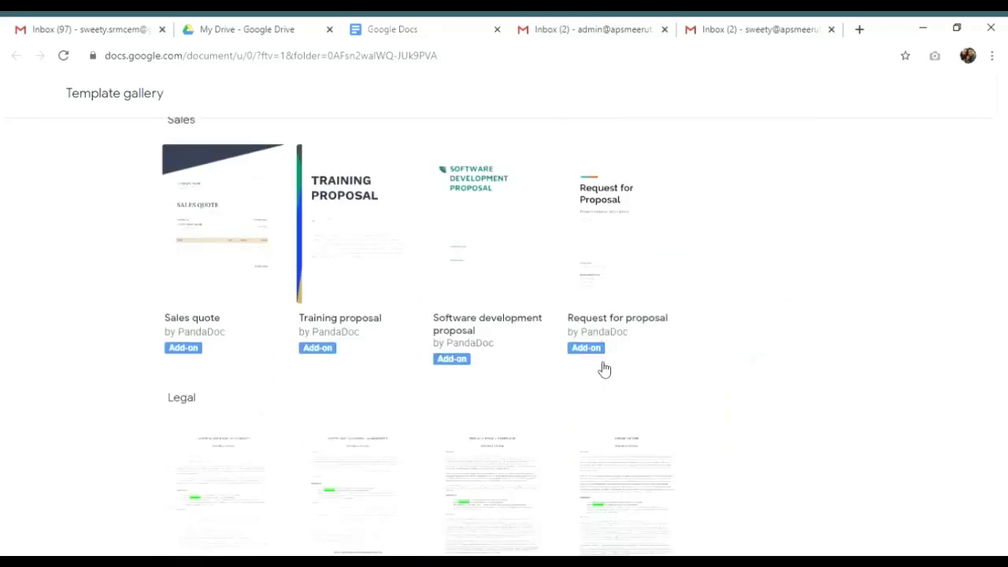
{"action": "scroll", "coordinate": [602, 368], "scroll_direction": "down", "scroll_amount": 8}
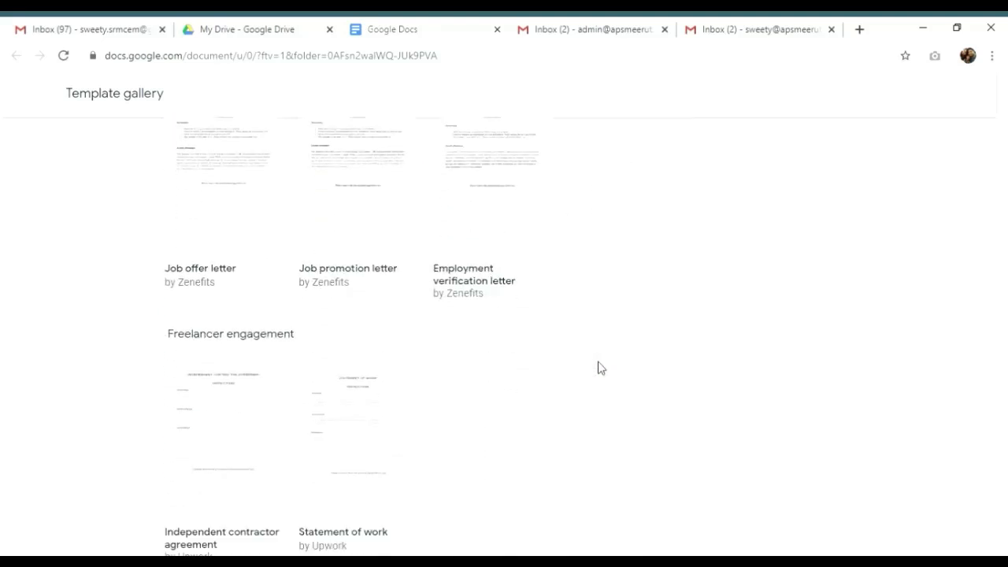
{"action": "scroll", "coordinate": [600, 368], "scroll_direction": "down", "scroll_amount": 6}
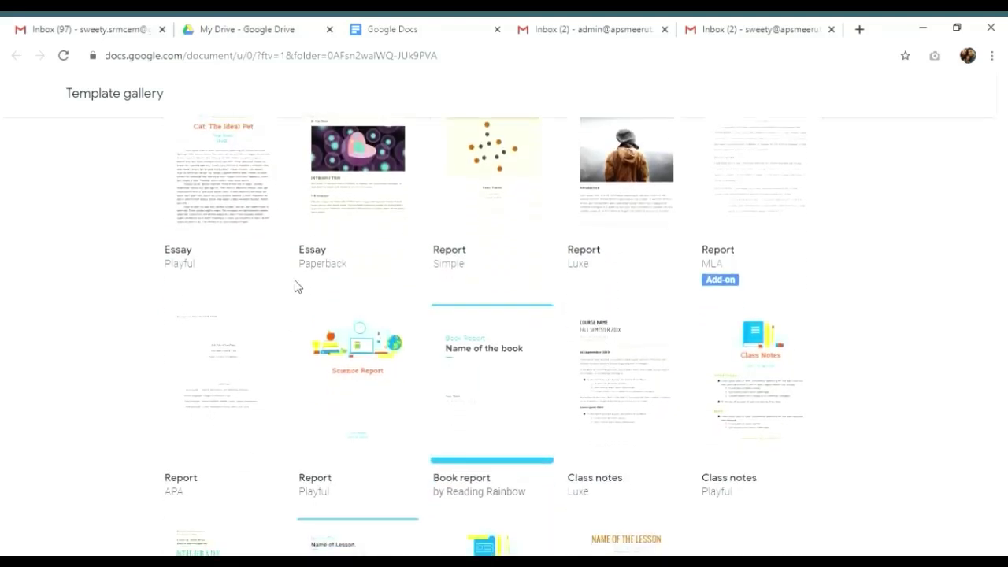
{"action": "scroll", "coordinate": [588, 422], "scroll_direction": "down", "scroll_amount": 2}
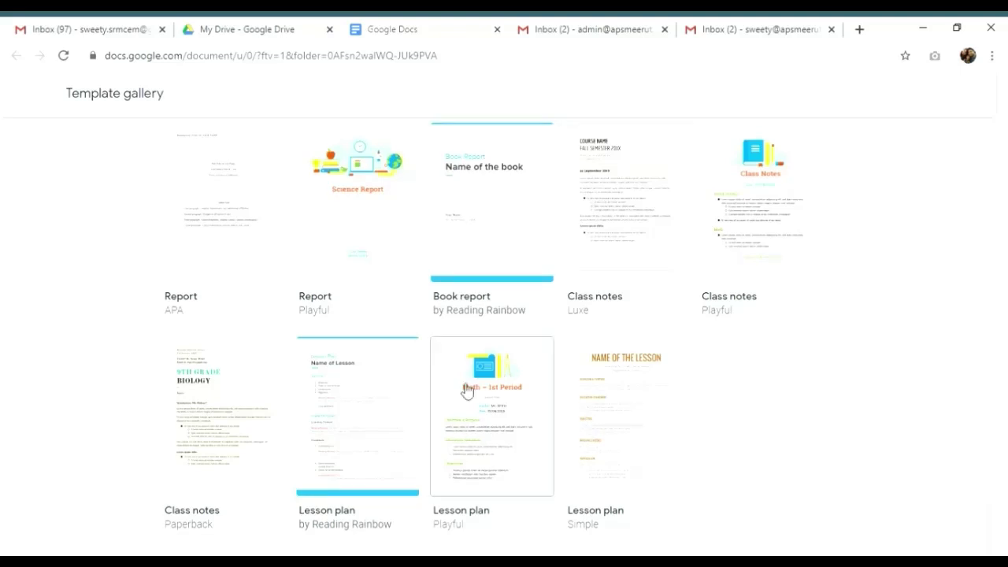
{"action": "scroll", "coordinate": [507, 337], "scroll_direction": "up", "scroll_amount": 4}
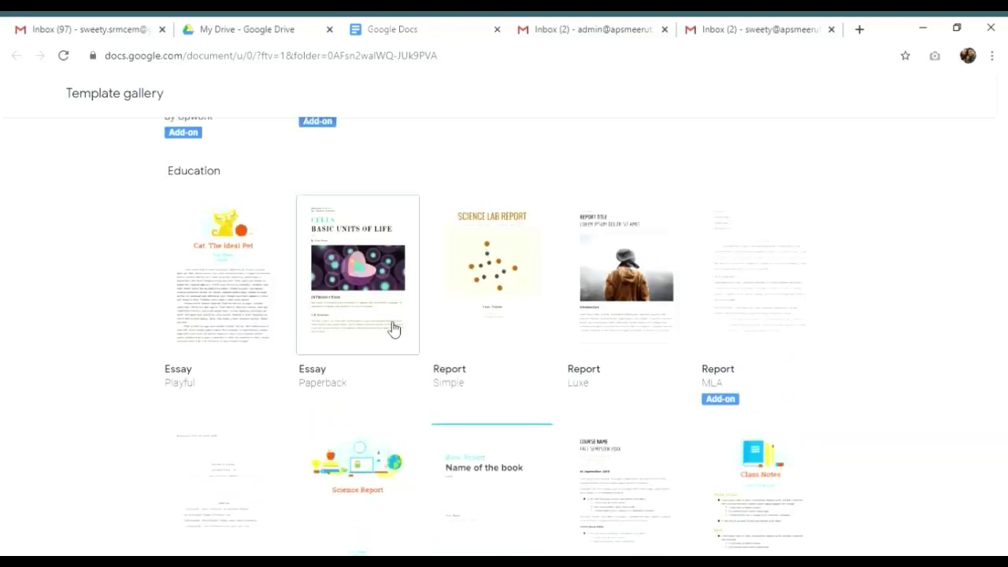
{"action": "left_click", "coordinate": [371, 281]}
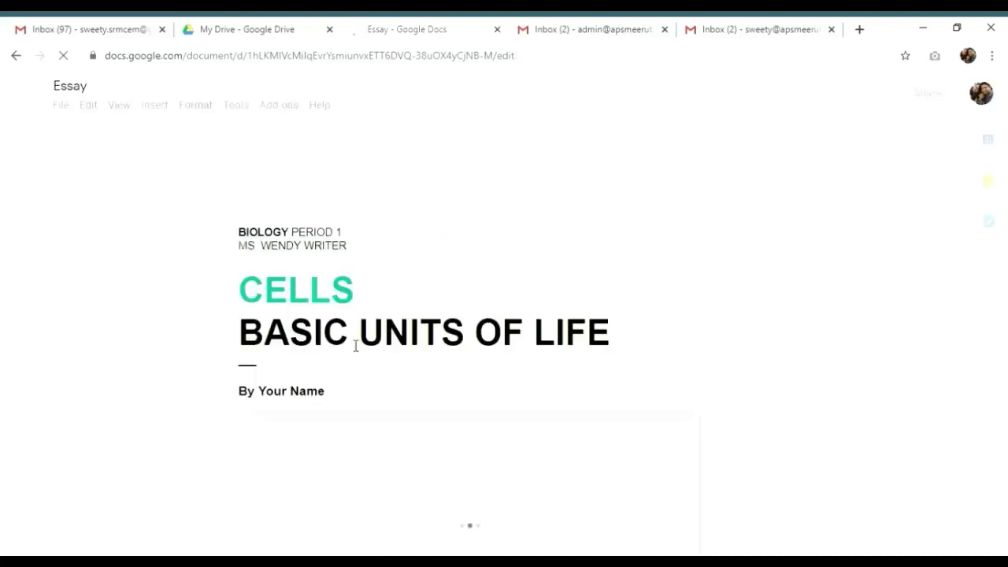
{"action": "scroll", "coordinate": [451, 295], "scroll_direction": "down", "scroll_amount": 10}
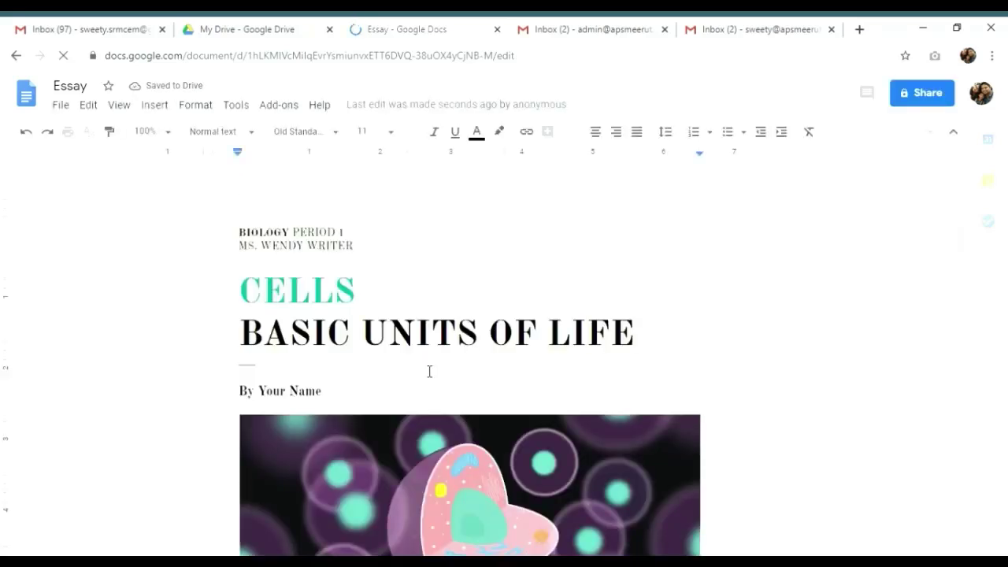
{"action": "scroll", "coordinate": [429, 371], "scroll_direction": "down", "scroll_amount": 1}
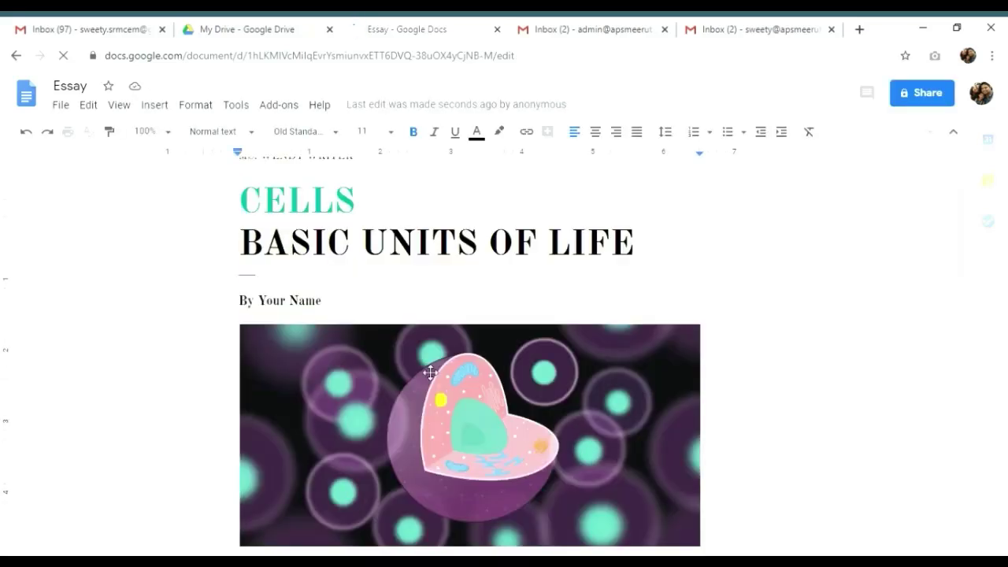
{"action": "scroll", "coordinate": [430, 372], "scroll_direction": "down", "scroll_amount": 2}
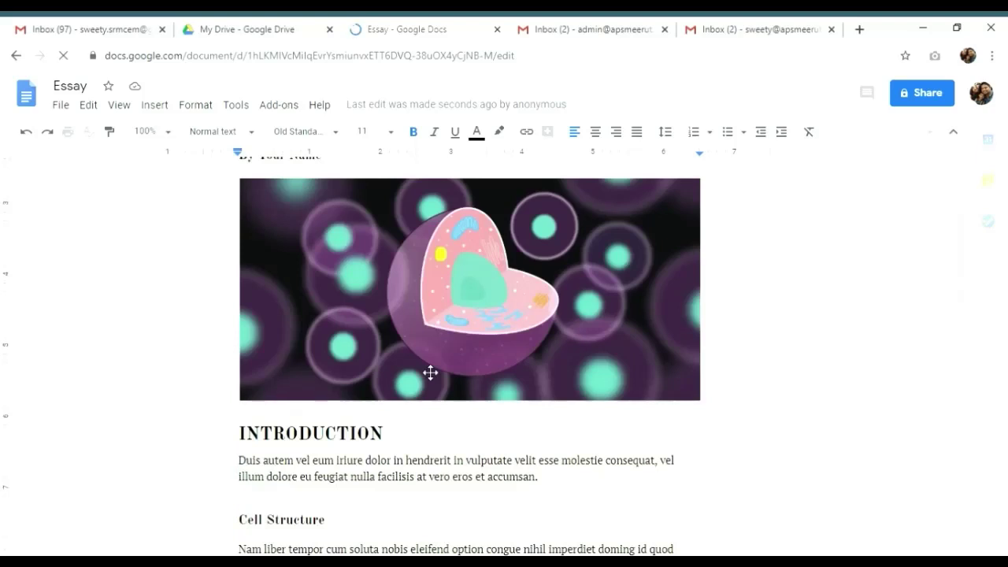
{"action": "scroll", "coordinate": [430, 372], "scroll_direction": "down", "scroll_amount": 2}
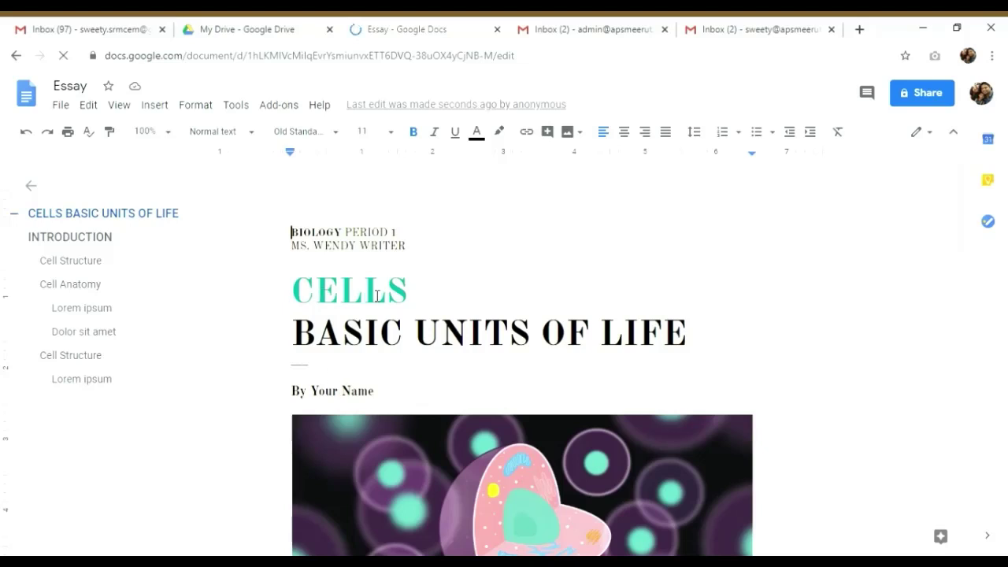
Rename the essay document as Demo Document
{"action": "left_click", "coordinate": [77, 91]}
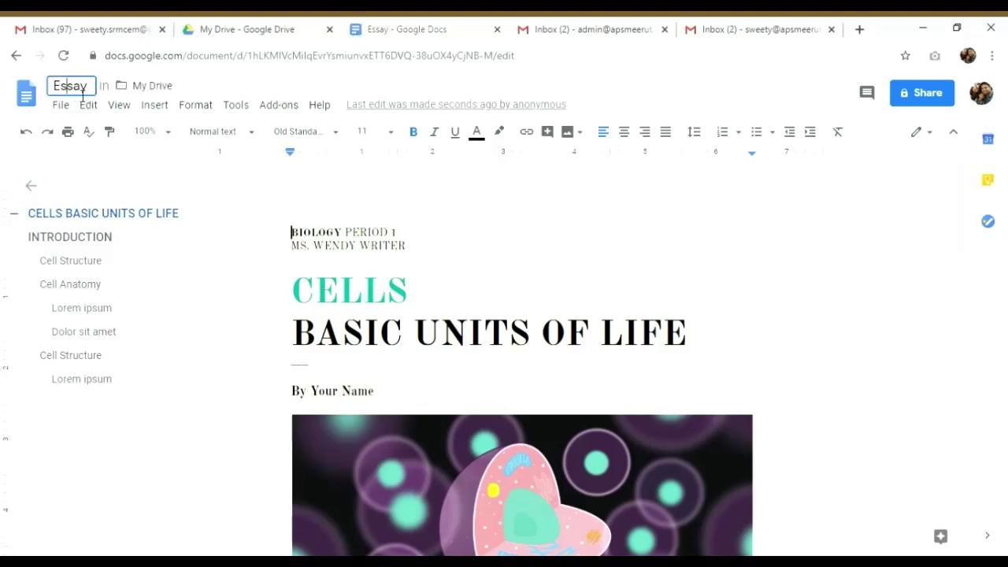
{"action": "left_click_drag", "start_coordinate": [95, 94], "coordinate": [3, 95]}
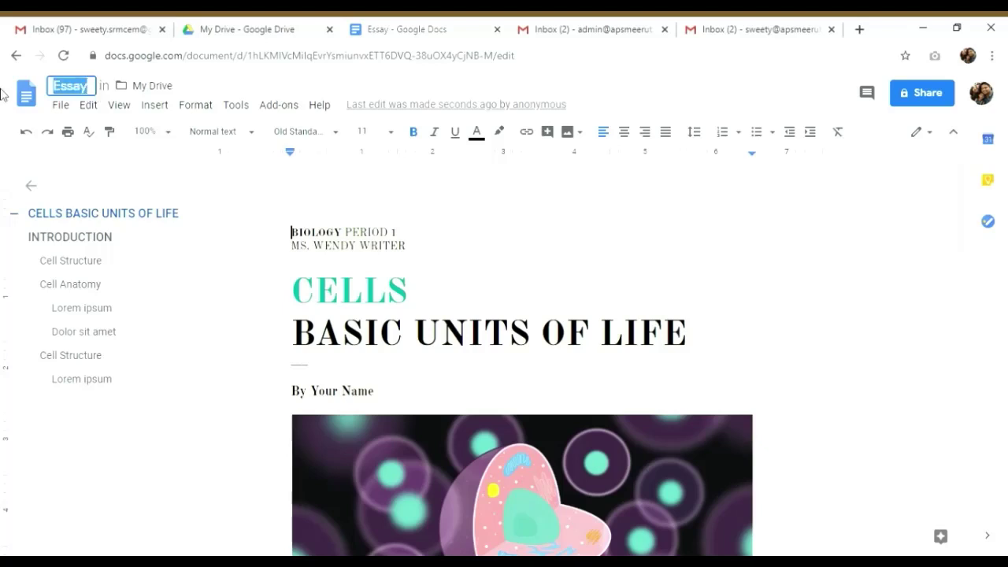
{"action": "type", "text": "Demo "}
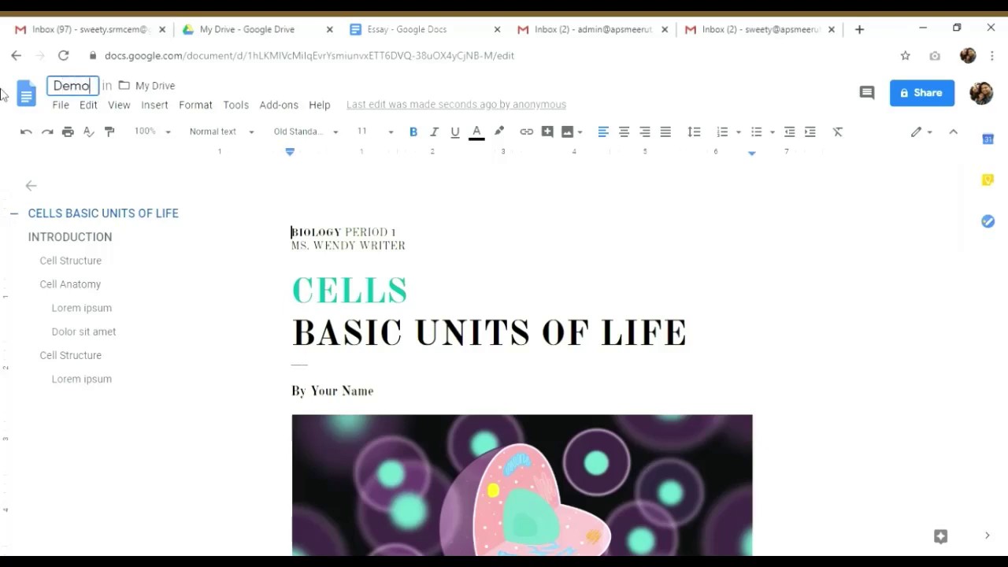
{"action": "type", "text": "Docum"}
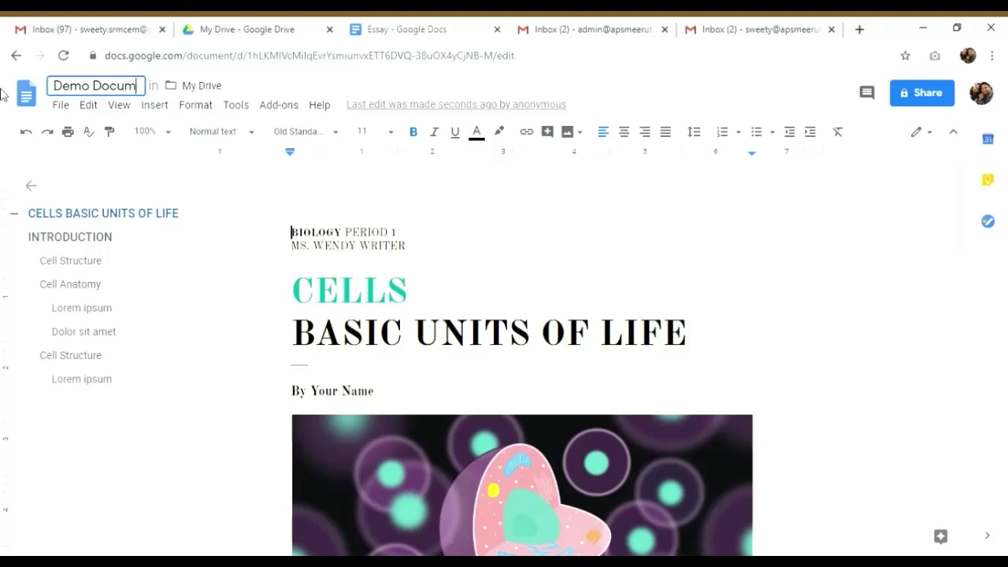
{"action": "type", "text": "ent"}
{"action": "key", "text": "BackSpace"}
{"action": "key", "text": "BackSpace"}
{"action": "type", "text": "nt"}
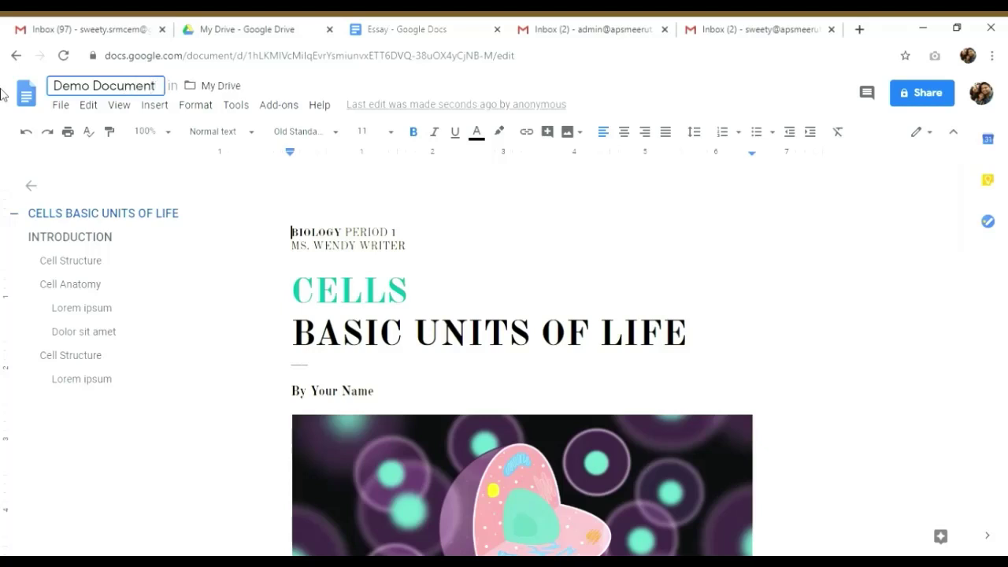
{"action": "left_click", "coordinate": [282, 92]}
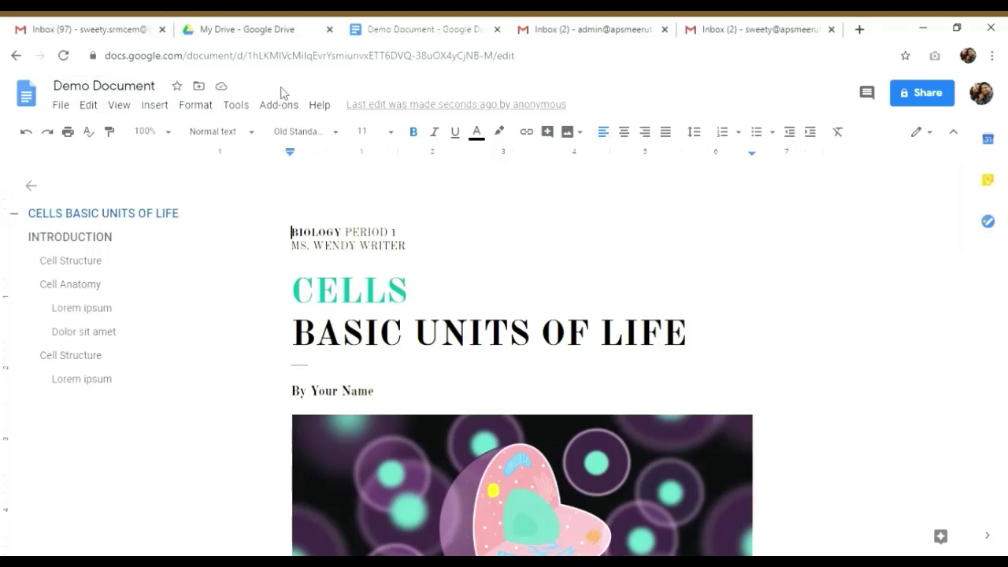
Move Demo Document into the Demosheets folder and dismiss the notification
{"action": "left_click", "coordinate": [201, 89]}
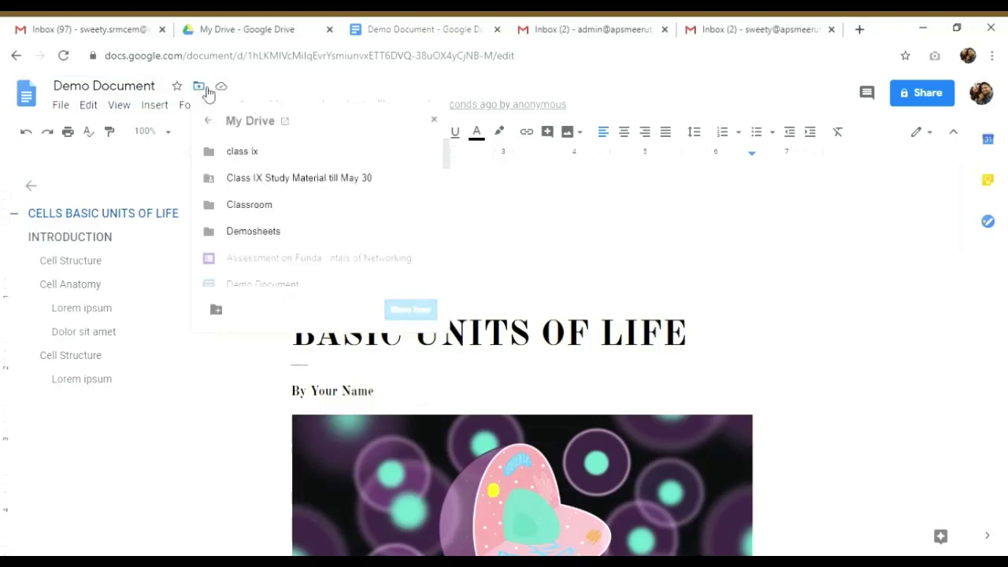
{"action": "left_click", "coordinate": [238, 243]}
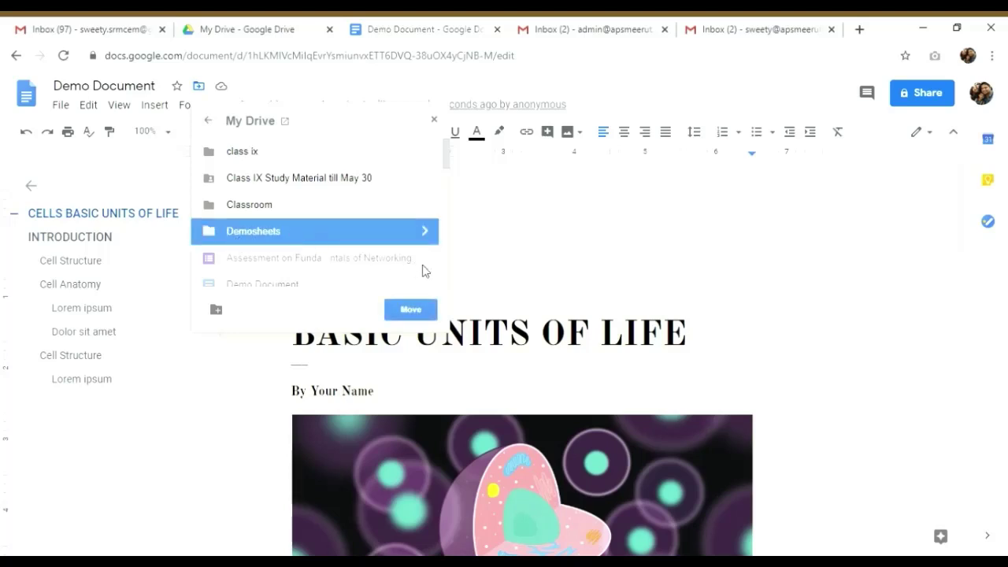
{"action": "left_click", "coordinate": [404, 311]}
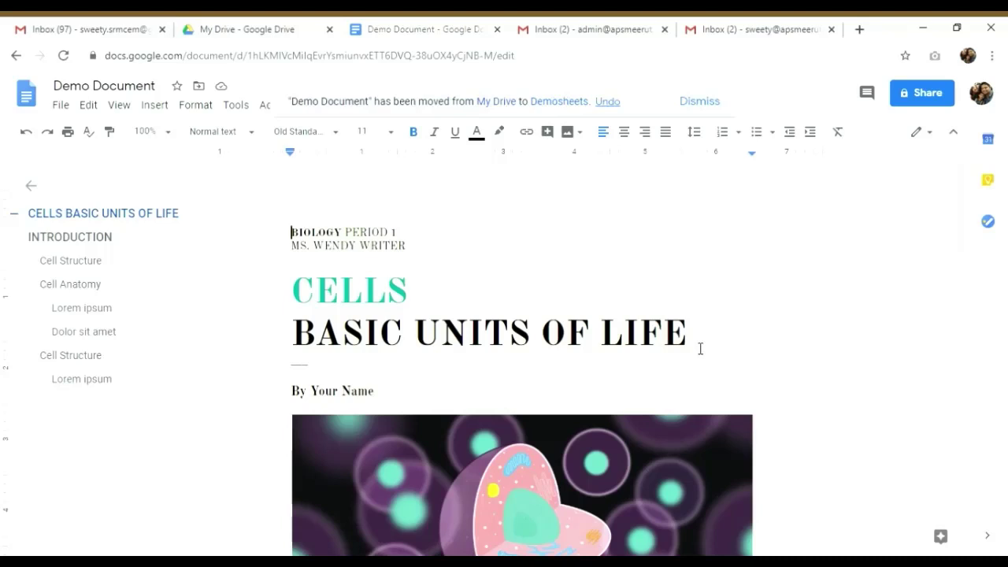
{"action": "left_click", "coordinate": [696, 102]}
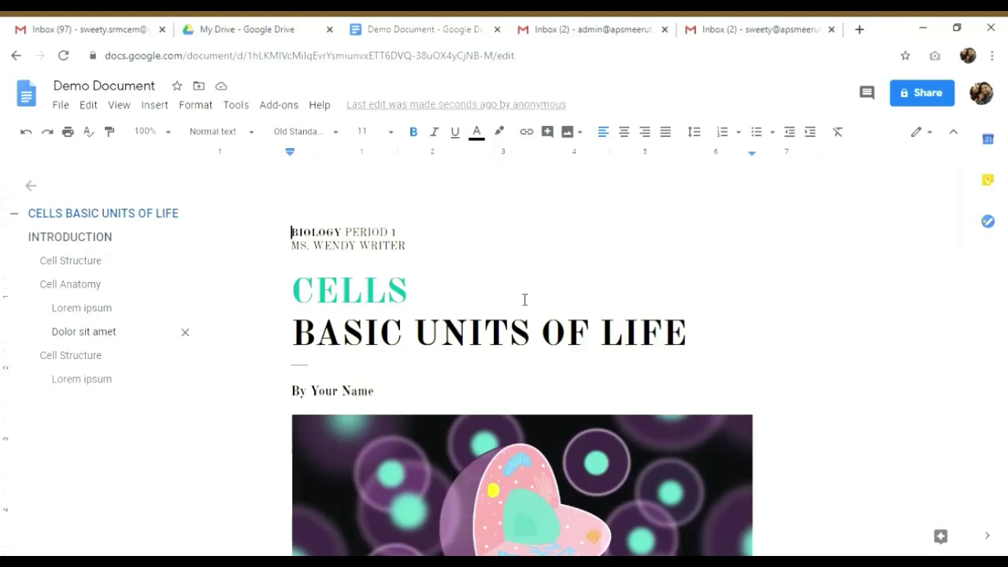
Return to My Drive and create a new blank Google Docs document
{"action": "scroll", "coordinate": [524, 299], "scroll_direction": "down", "scroll_amount": 20}
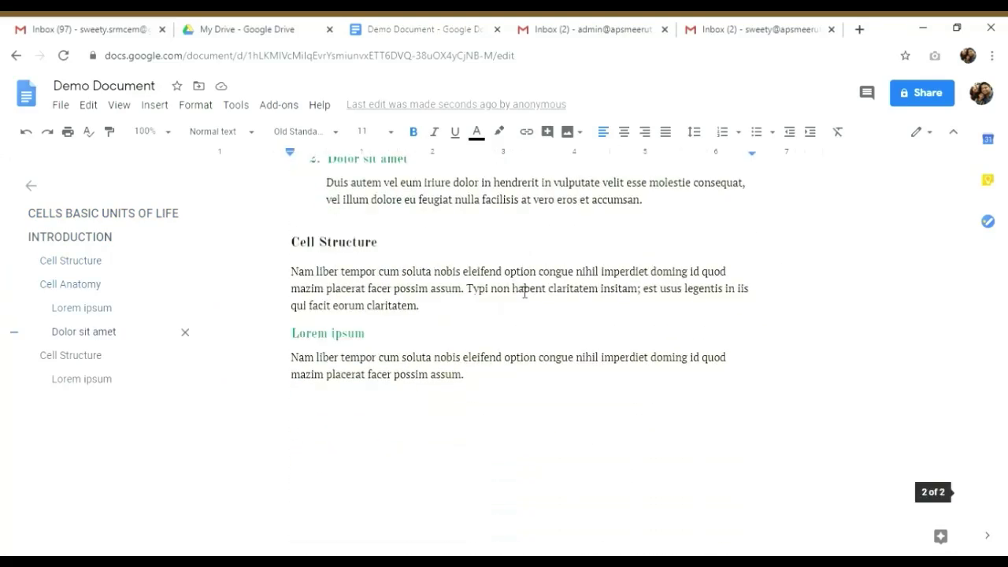
{"action": "left_click", "coordinate": [214, 33]}
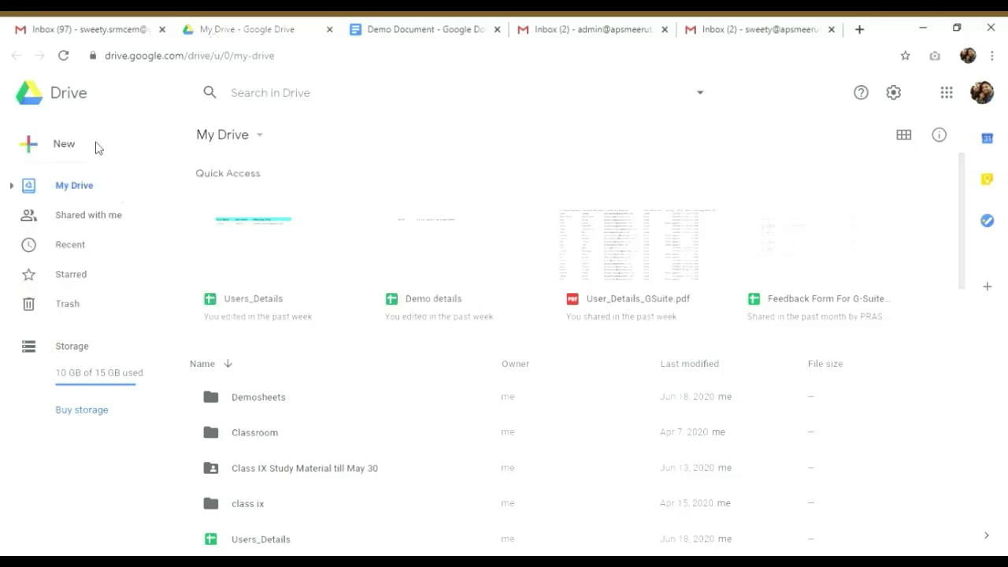
{"action": "left_click", "coordinate": [75, 142]}
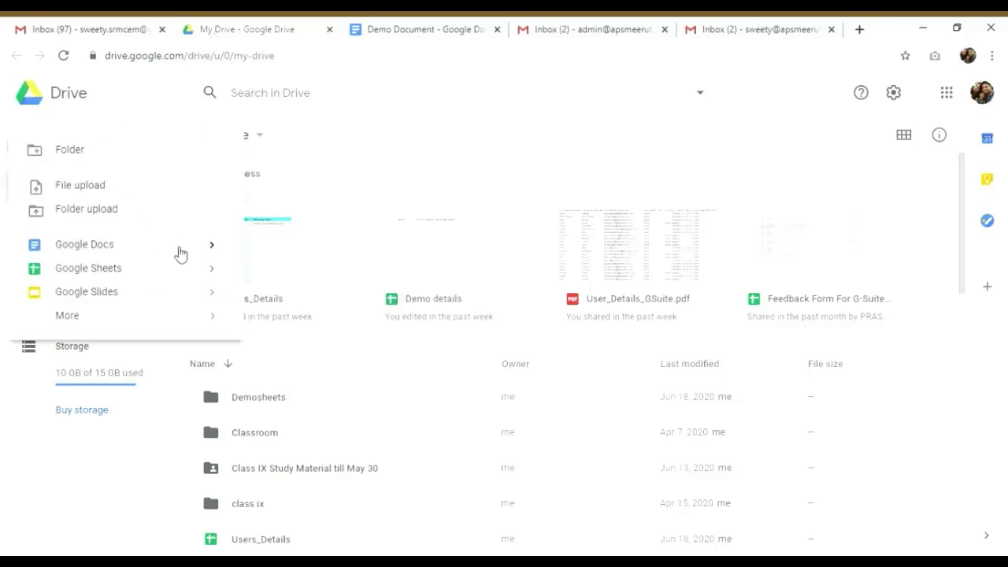
{"action": "mouse_move", "coordinate": [225, 254]}
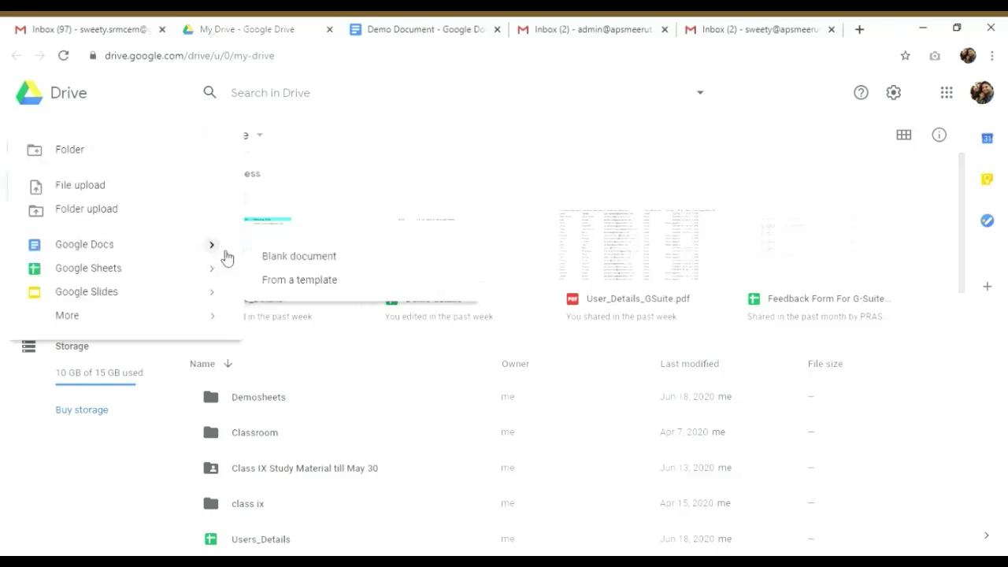
{"action": "left_click", "coordinate": [297, 261]}
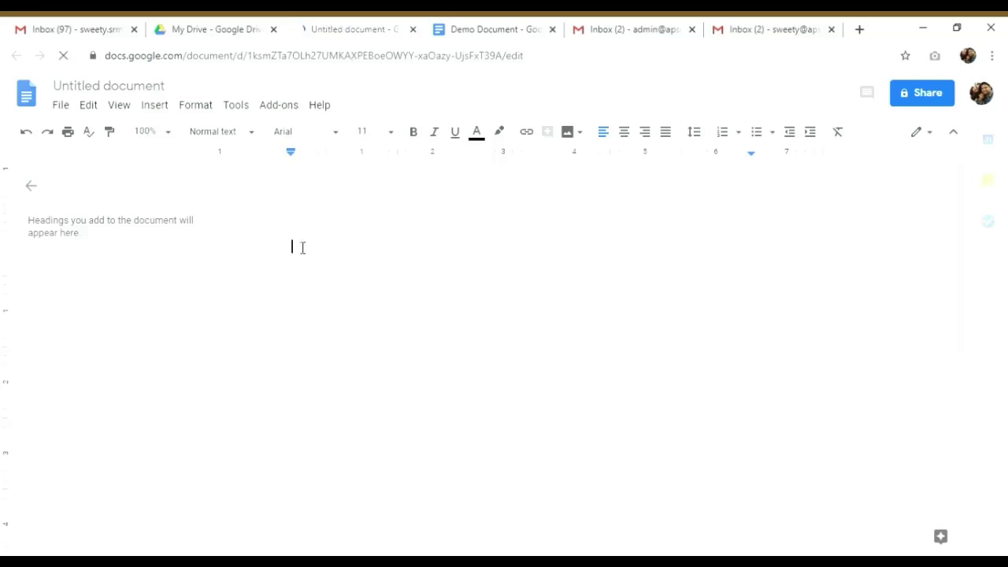
Switch to Demo Document, share it with anyone with the link as Editor, and copy the sharing link
{"action": "left_click", "coordinate": [478, 29]}
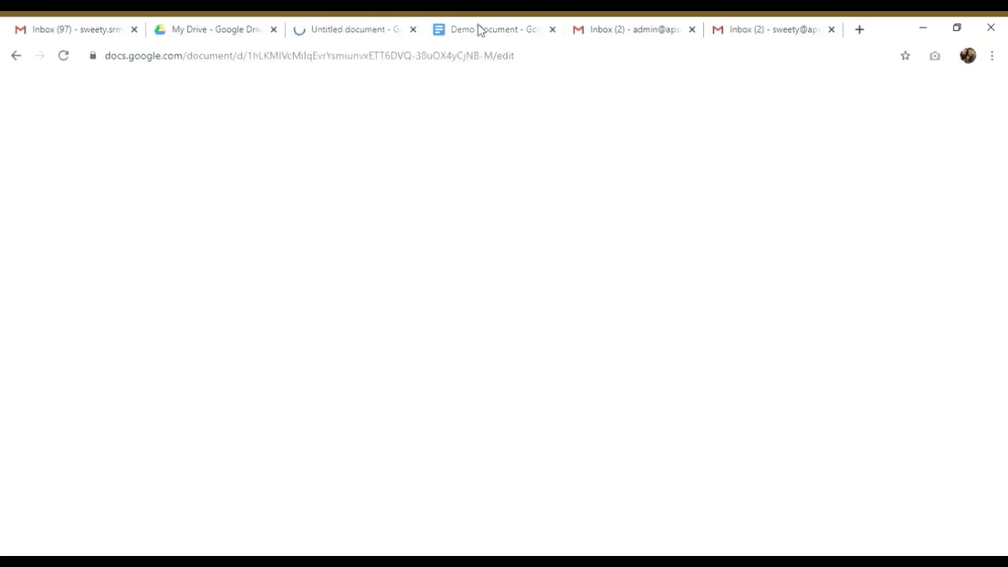
{"action": "left_click", "coordinate": [916, 88]}
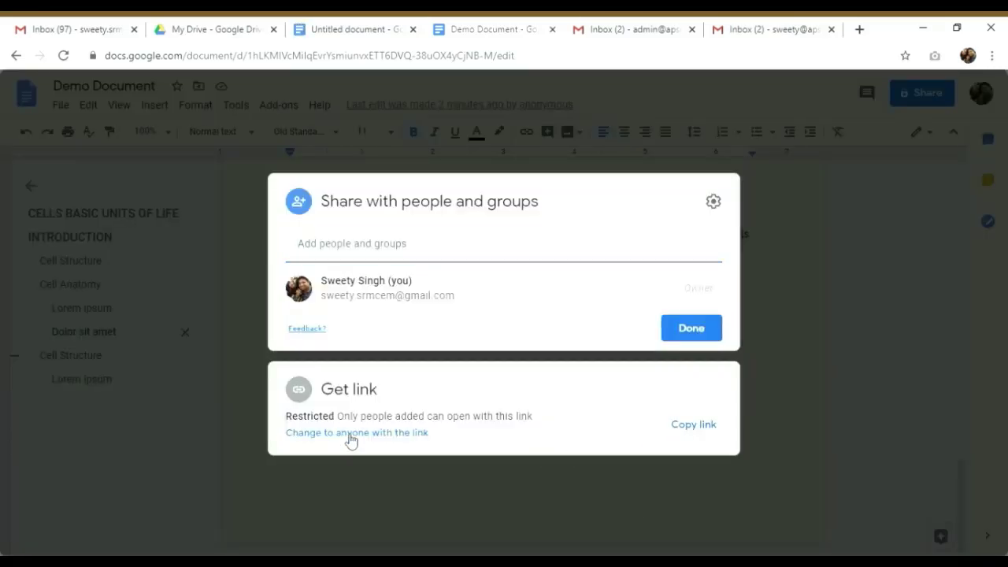
{"action": "left_click", "coordinate": [351, 433]}
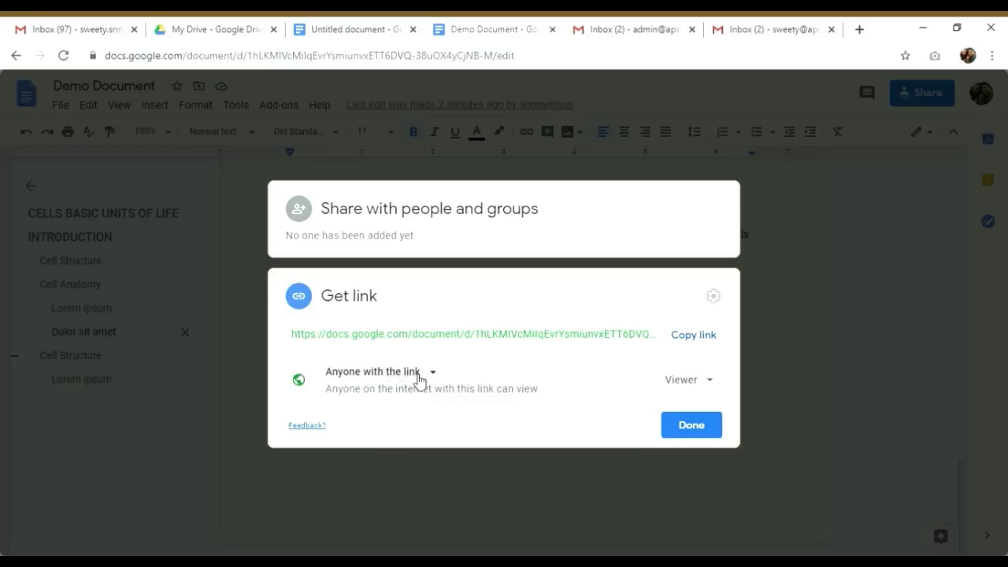
{"action": "left_click", "coordinate": [705, 380]}
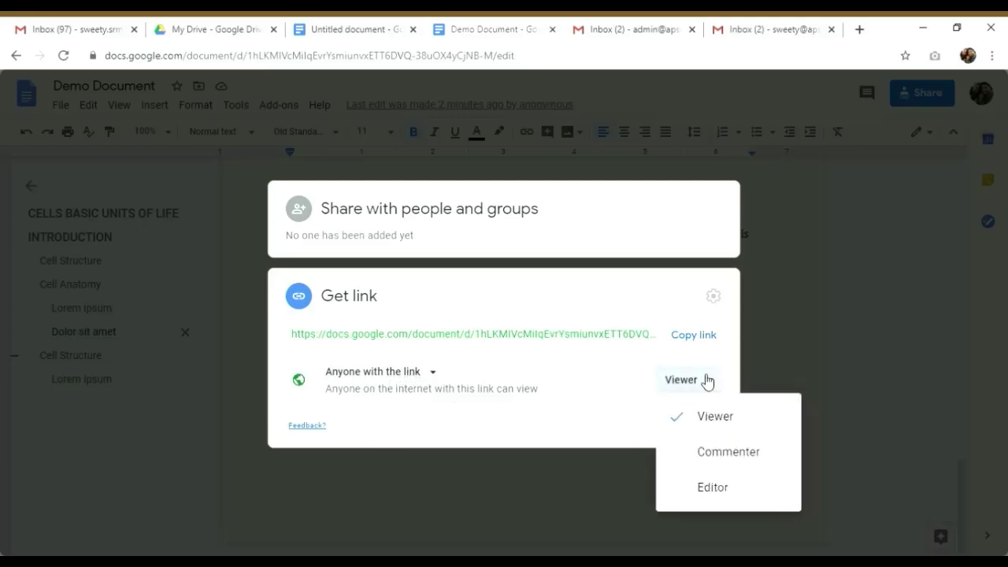
{"action": "left_click", "coordinate": [701, 490]}
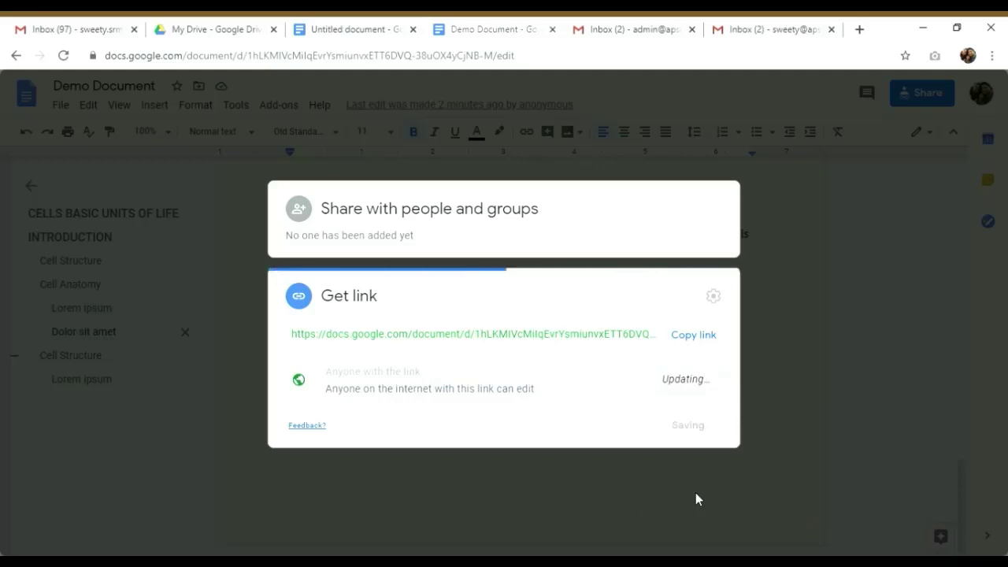
{"action": "left_click", "coordinate": [705, 336]}
{"action": "left_click", "coordinate": [690, 429]}
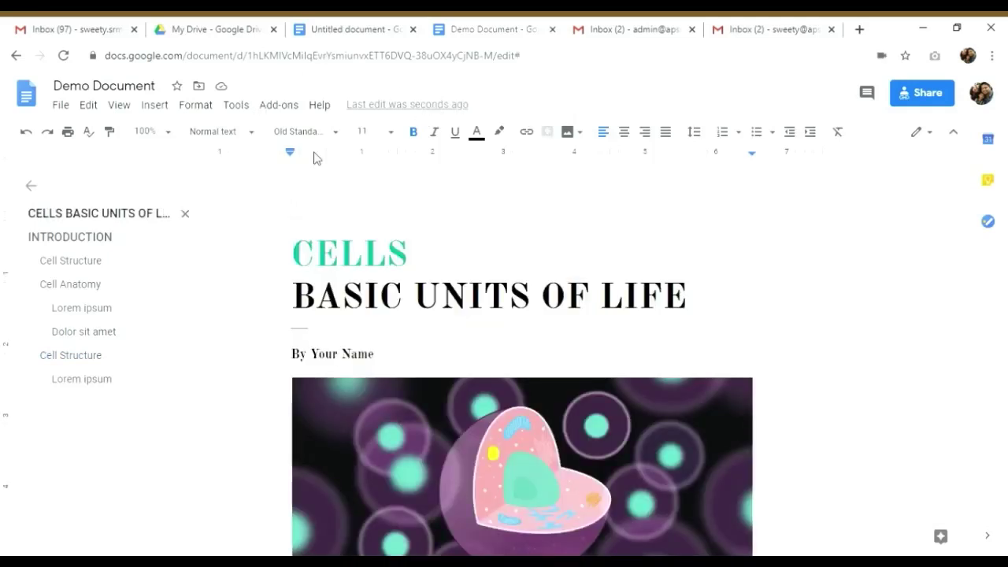
Dictate a paragraph above the CELLS title using voice typing, beginning "Click on this icon and now this particular feature", then stop dictating
{"action": "left_click", "coordinate": [235, 105]}
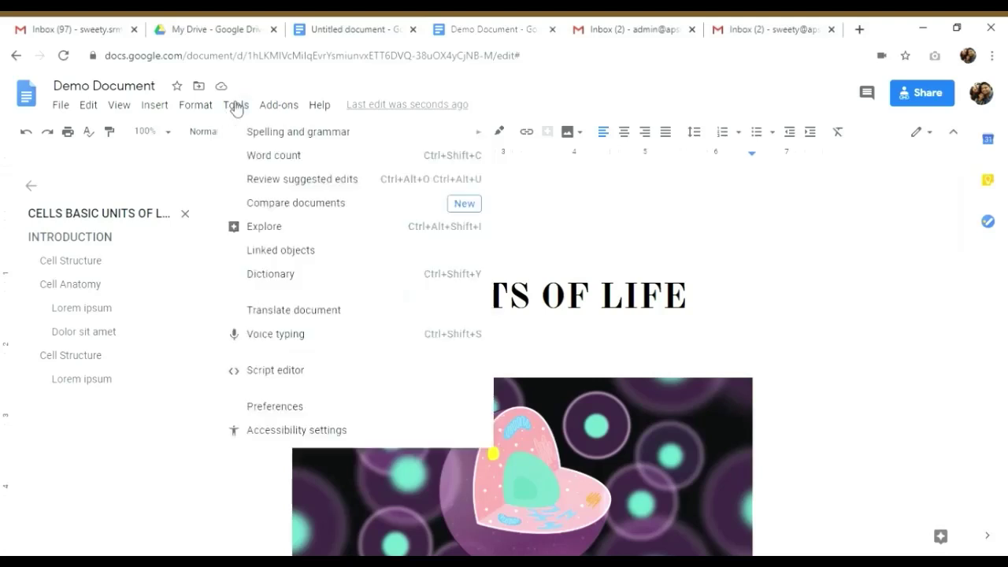
{"action": "left_click", "coordinate": [301, 340]}
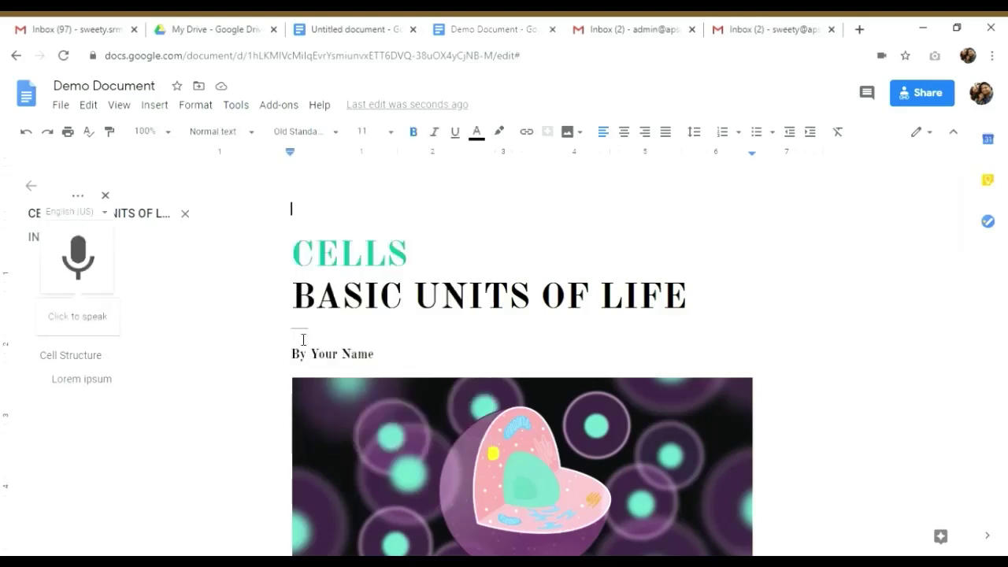
{"action": "left_click", "coordinate": [89, 260]}
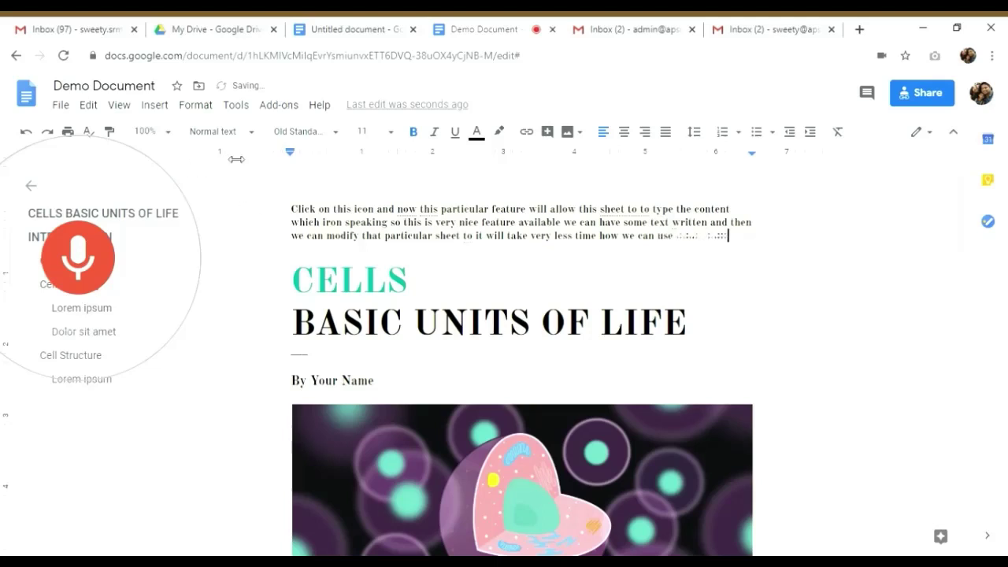
{"action": "left_click", "coordinate": [662, 334]}
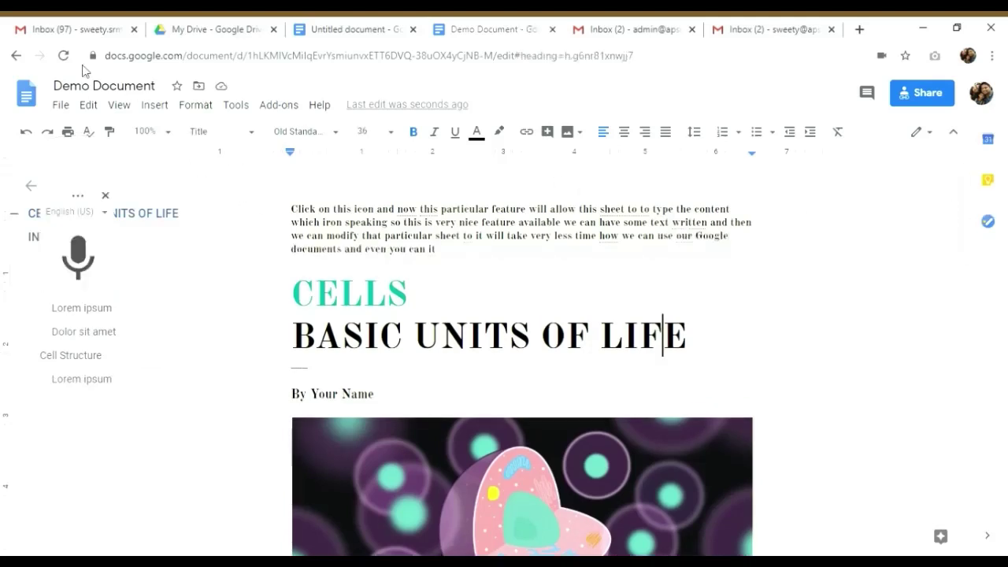
Switch to the Gmail inbox, start a new message and paste the copied Demo Document link into its body
{"action": "left_click", "coordinate": [30, 28]}
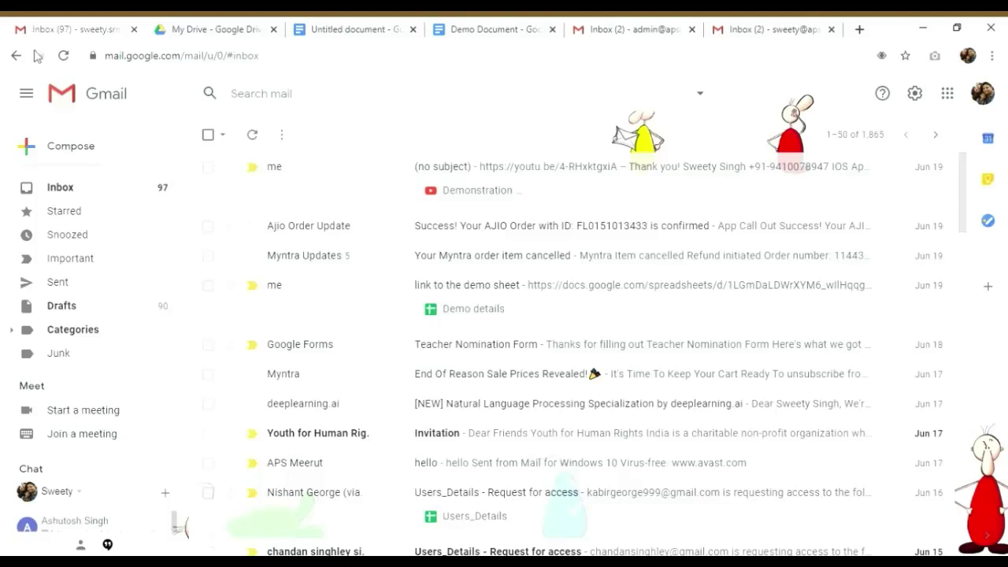
{"action": "left_click", "coordinate": [87, 157]}
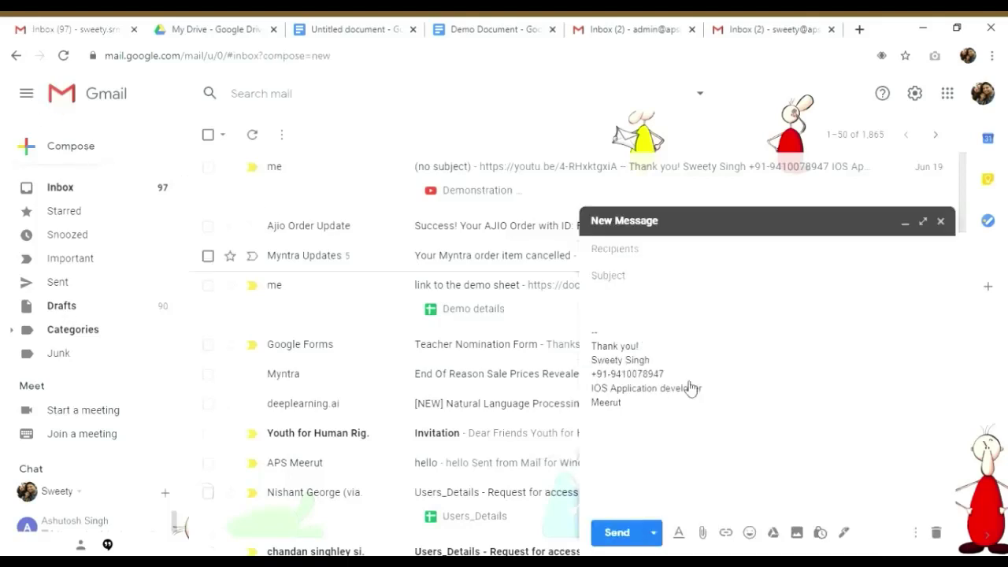
{"action": "left_click", "coordinate": [622, 313]}
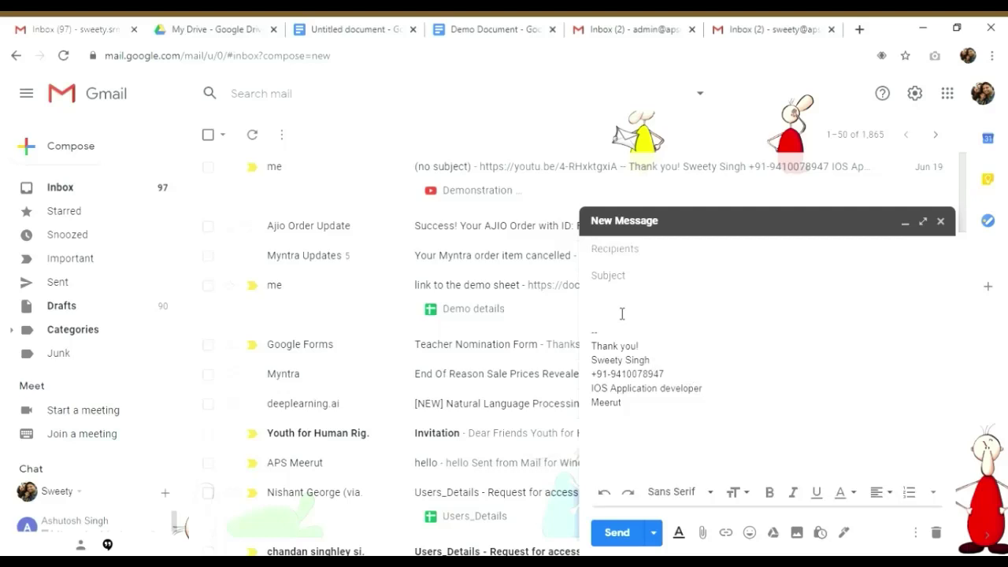
{"action": "key", "text": "ctrl+v"}
Fill in the recipient's e-mail, set the subject to "link to demo doc" and send the message
{"action": "left_click", "coordinate": [668, 253]}
{"action": "type", "text": "sweety"}
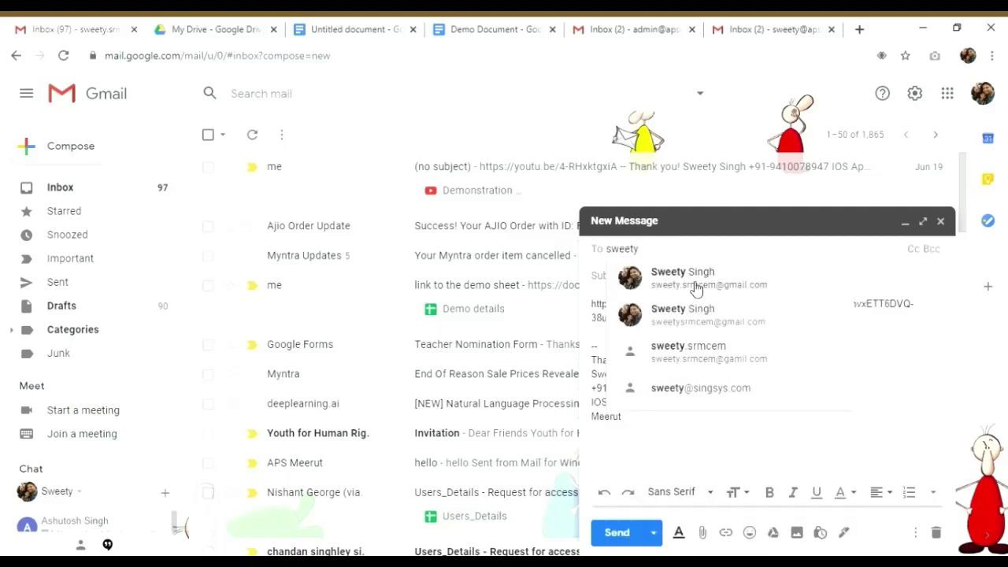
{"action": "left_click", "coordinate": [696, 287]}
{"action": "left_click", "coordinate": [645, 283]}
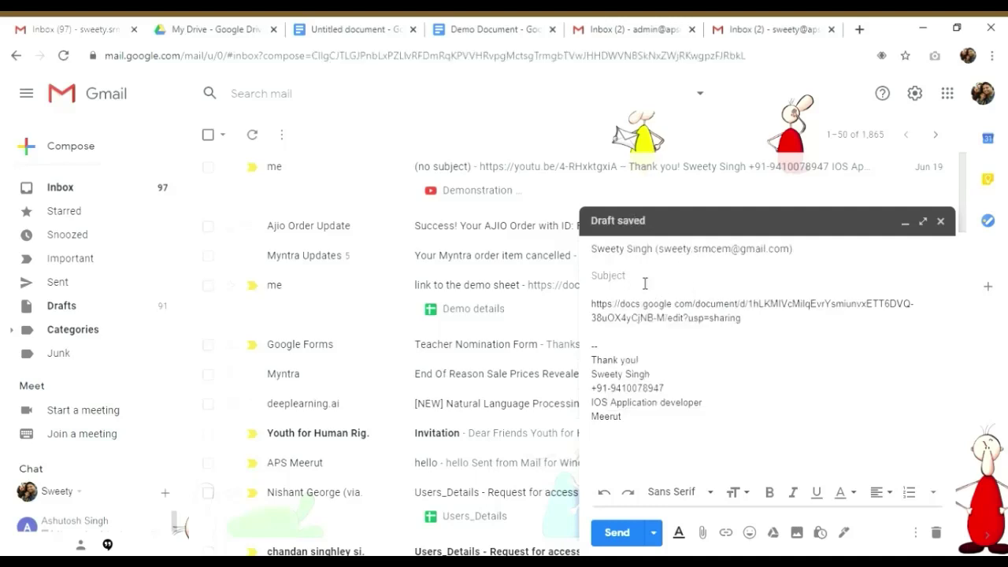
{"action": "type", "text": "lin"}
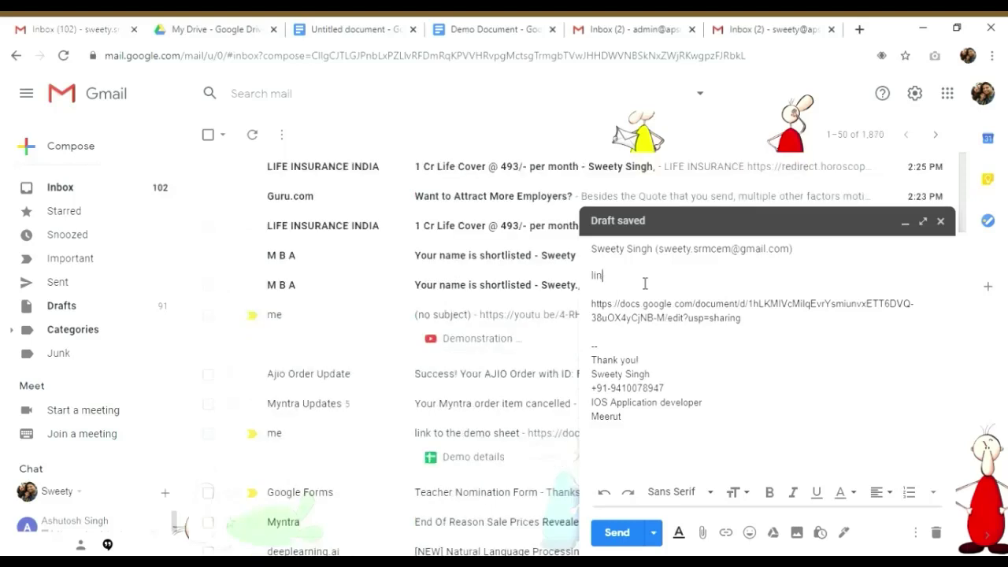
{"action": "type", "text": "k to demo doc"}
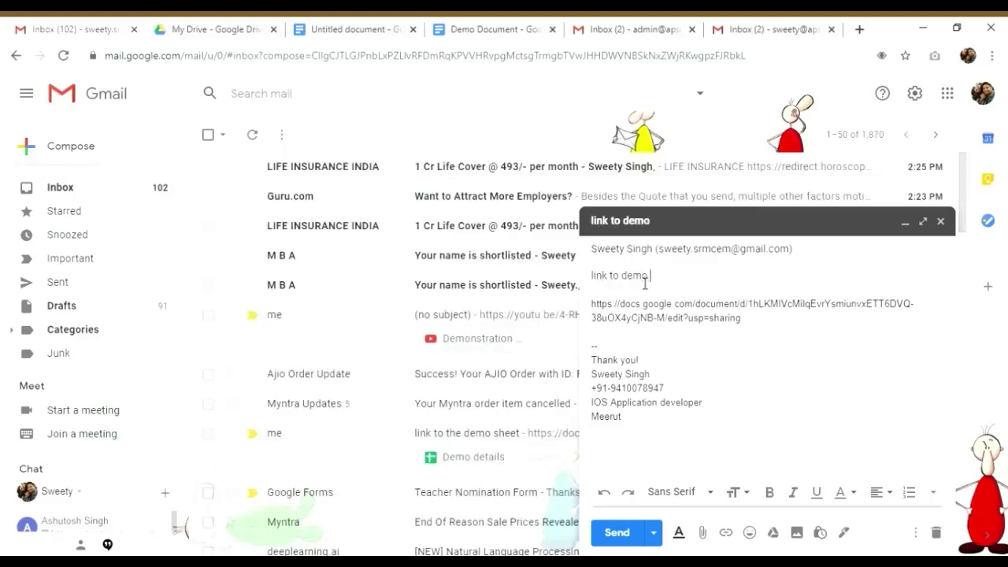
{"action": "left_click", "coordinate": [628, 535]}
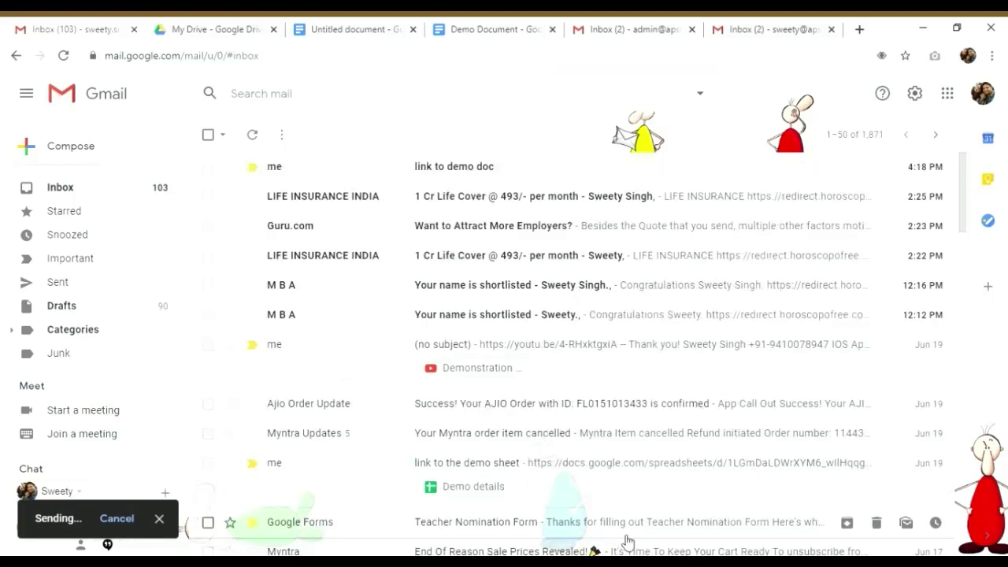
Open the received "link to demo doc" message and follow its document link
{"action": "left_click", "coordinate": [505, 168]}
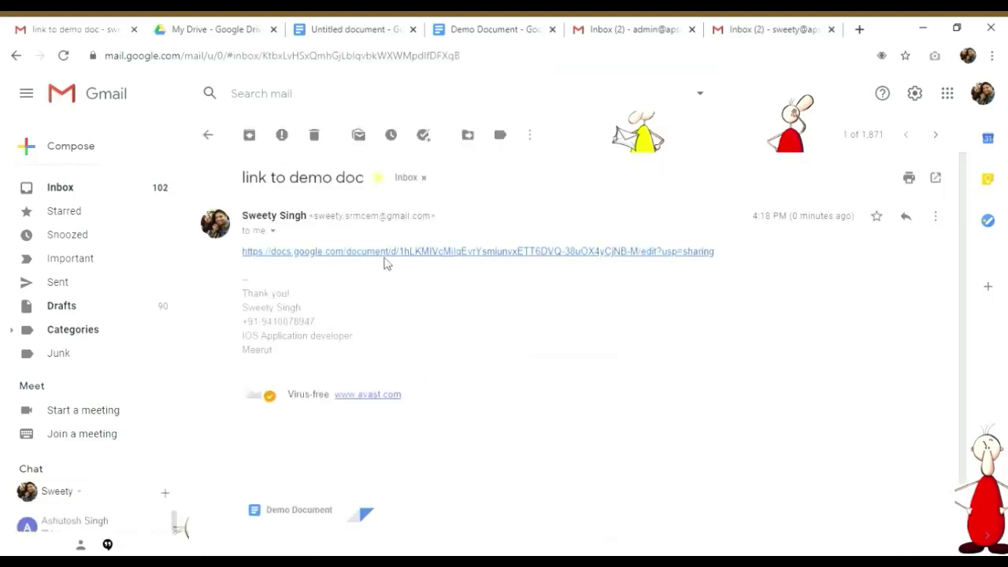
{"action": "left_click", "coordinate": [387, 253]}
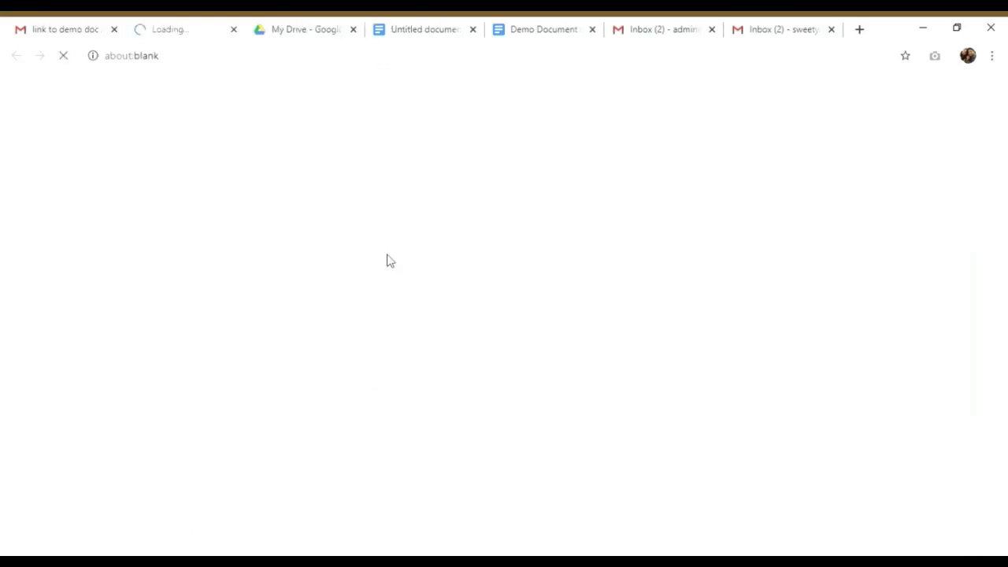
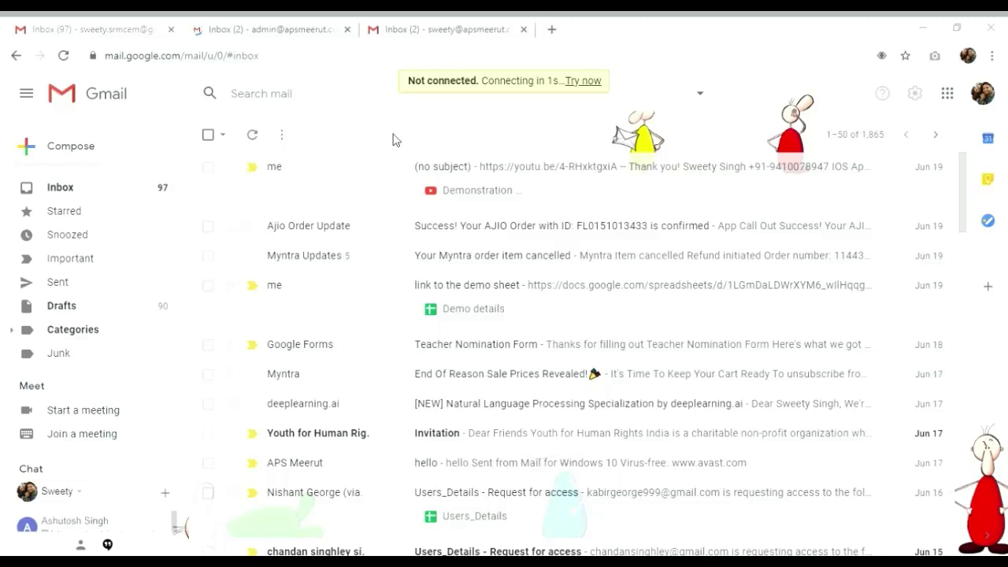
Go from the Gmail inbox to Google Drive and create a new blank Google Docs document
{"action": "left_click", "coordinate": [410, 135]}
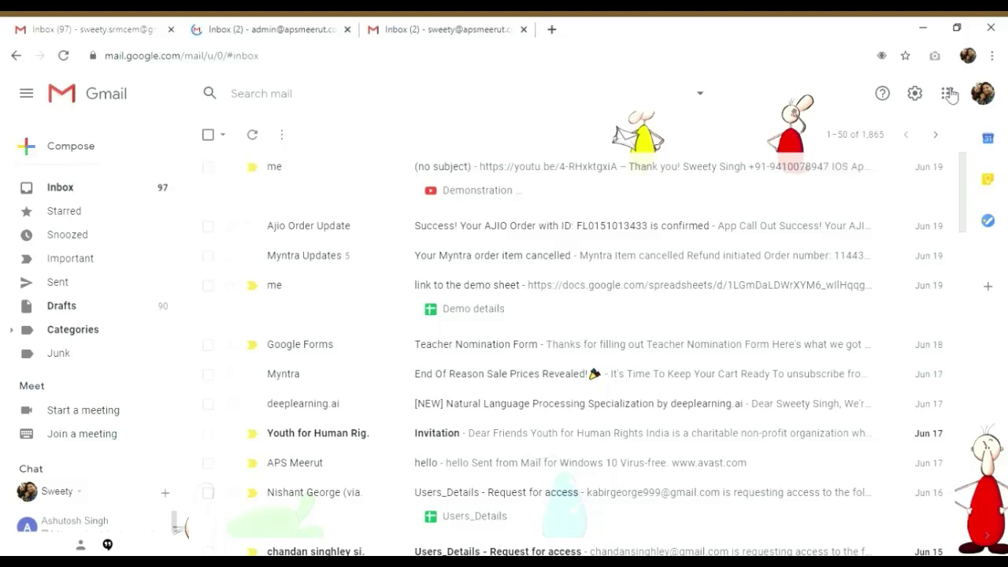
{"action": "left_click", "coordinate": [950, 95]}
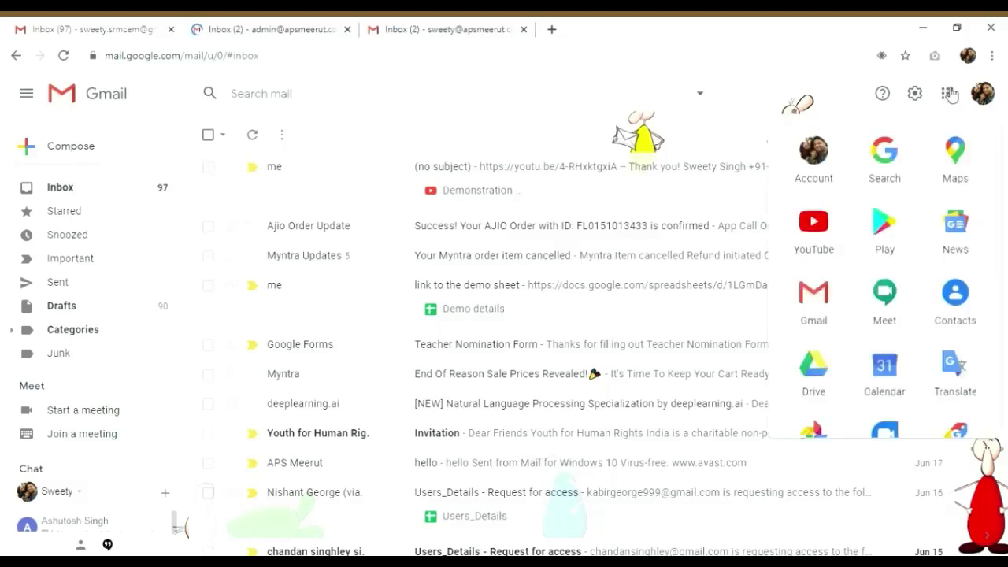
{"action": "left_click", "coordinate": [812, 378]}
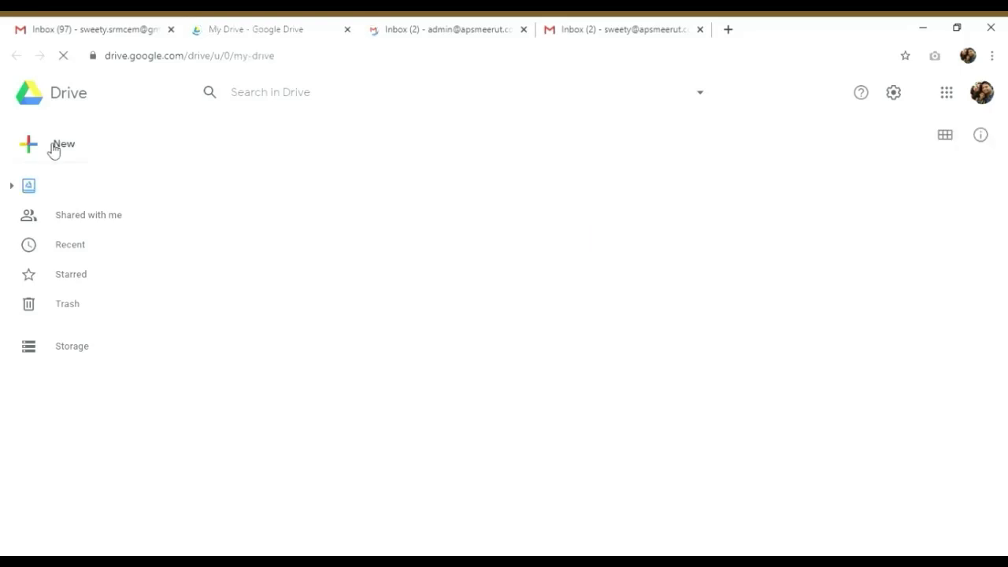
{"action": "left_click", "coordinate": [54, 151]}
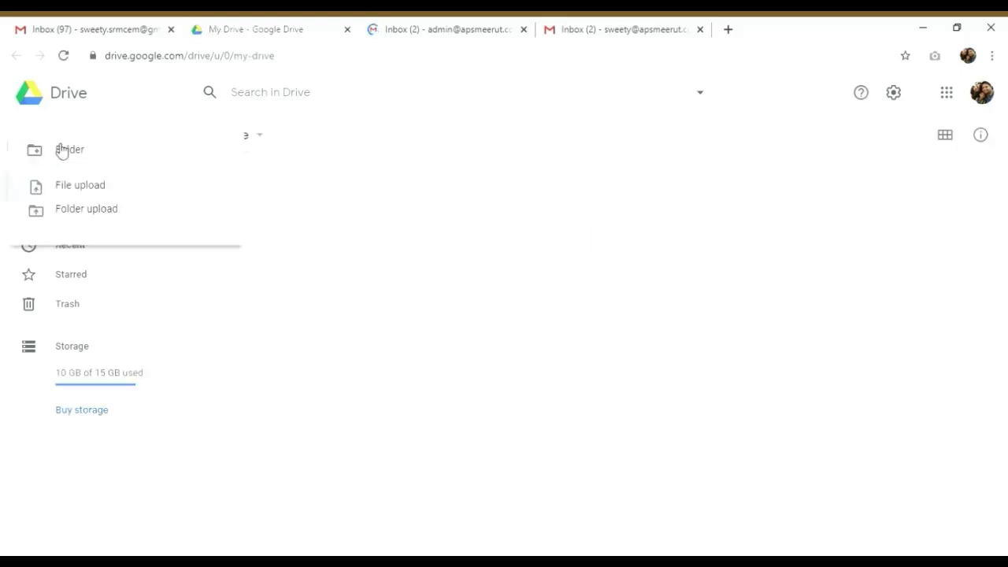
{"action": "left_click", "coordinate": [72, 144]}
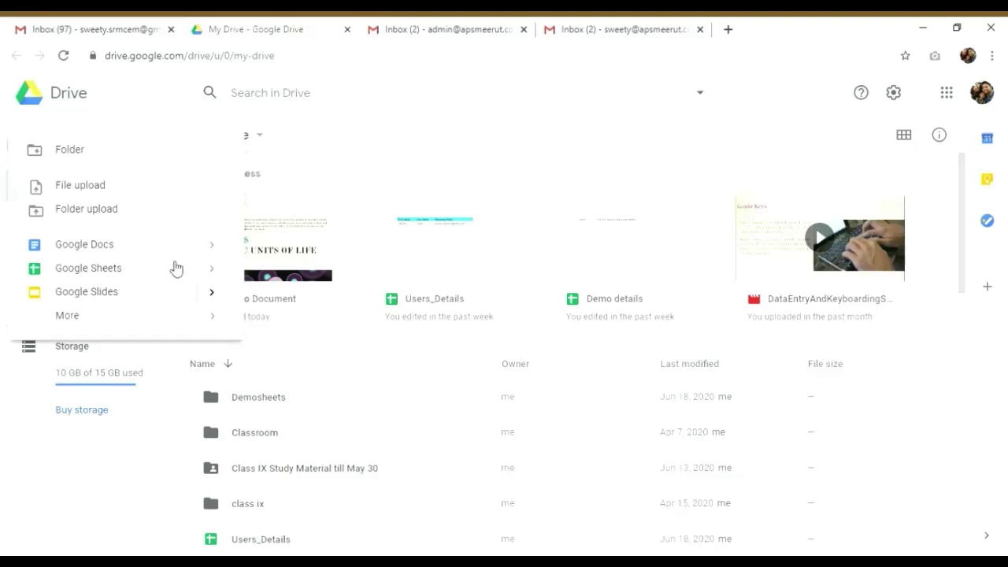
{"action": "mouse_move", "coordinate": [210, 252]}
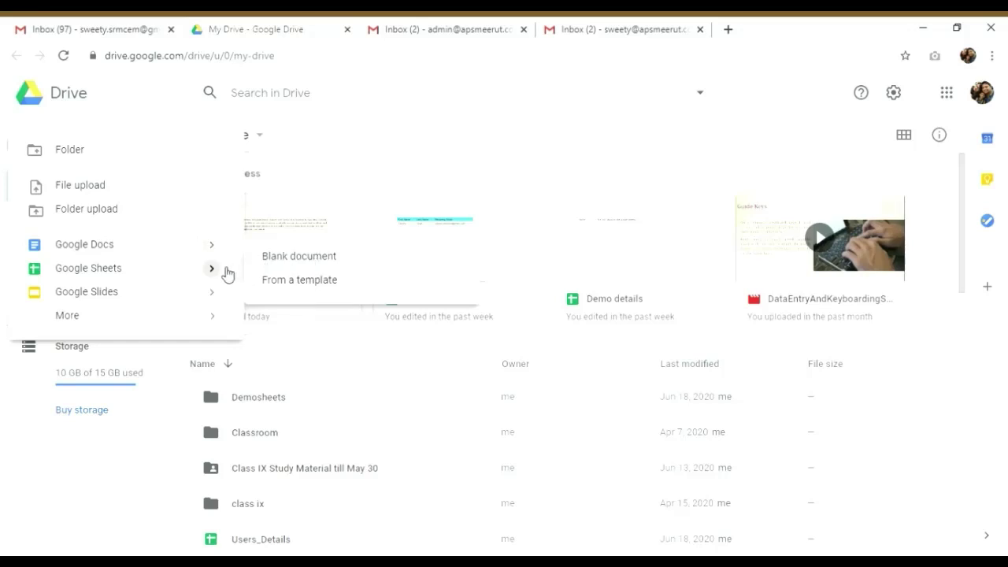
{"action": "mouse_move", "coordinate": [225, 273]}
{"action": "left_click", "coordinate": [306, 257]}
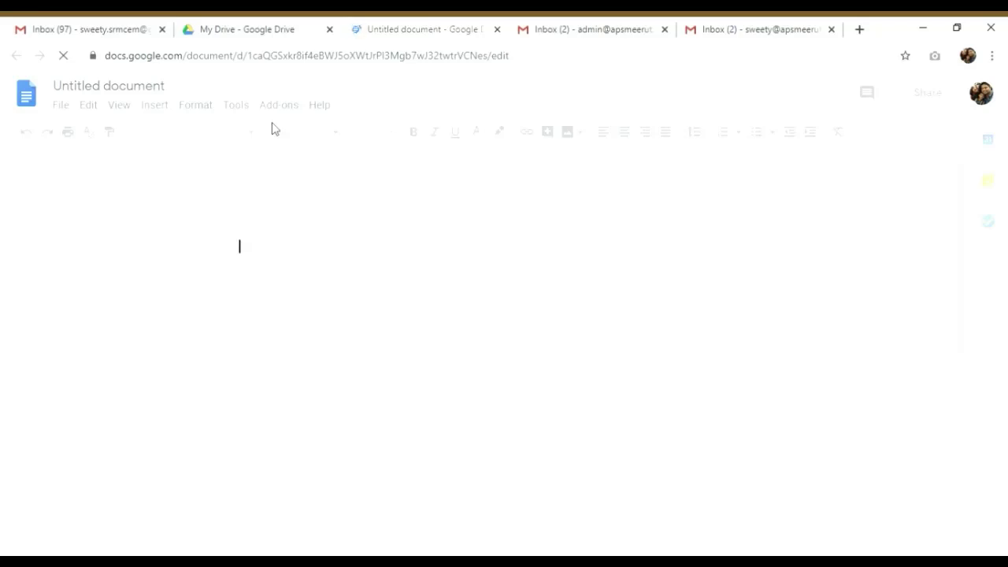
Return to My Drive and create a Google Docs document from the Luxe Report template in the Education section
{"action": "left_click", "coordinate": [268, 26]}
{"action": "left_click", "coordinate": [76, 155]}
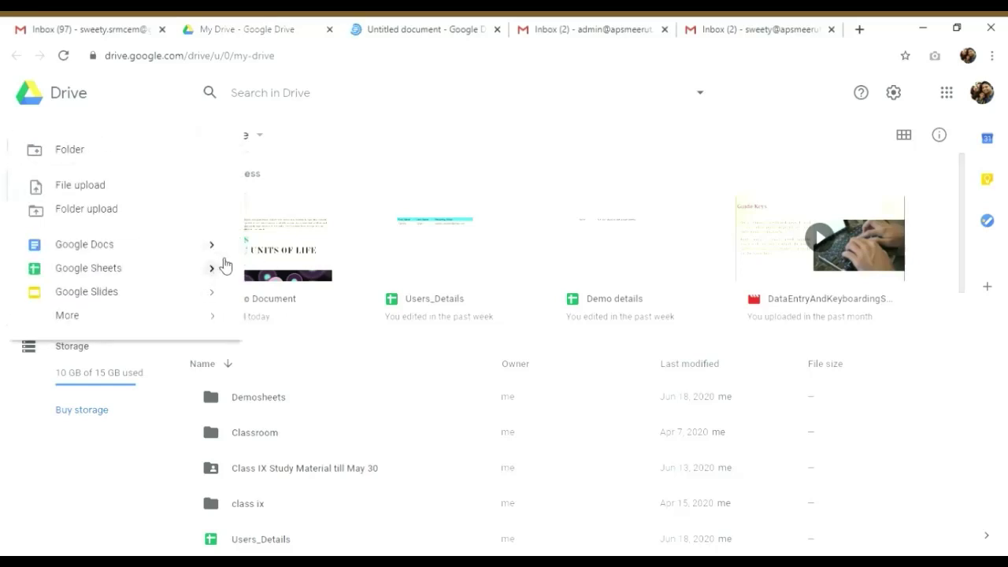
{"action": "mouse_move", "coordinate": [220, 254]}
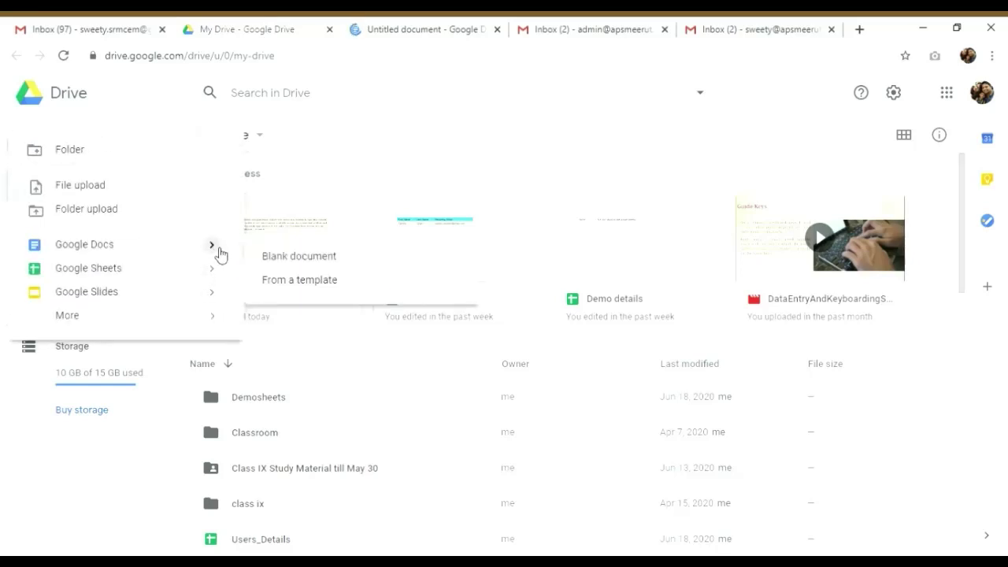
{"action": "left_click", "coordinate": [272, 285]}
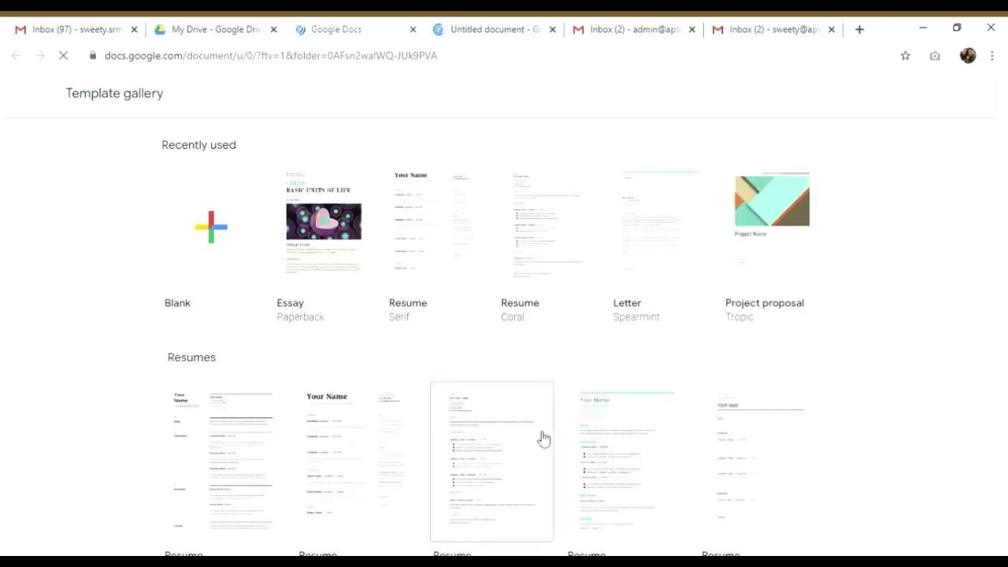
{"action": "scroll", "coordinate": [543, 438], "scroll_direction": "down", "scroll_amount": 15}
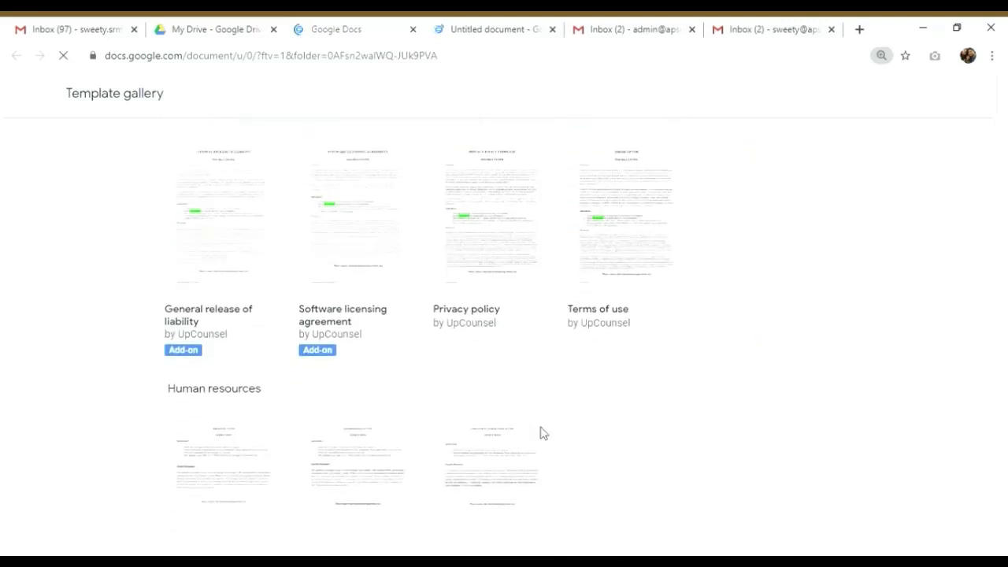
{"action": "scroll", "coordinate": [544, 434], "scroll_direction": "down", "scroll_amount": 3}
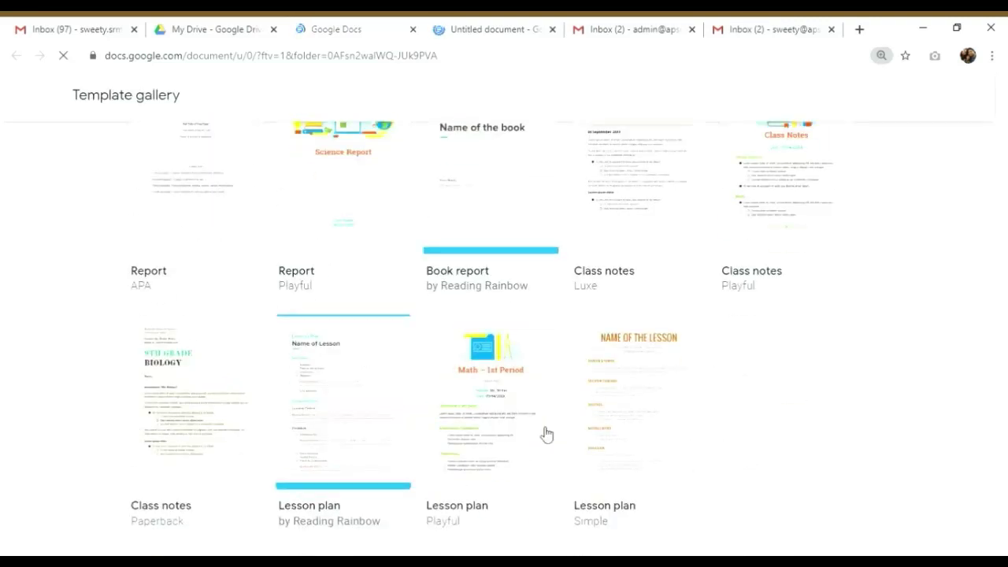
{"action": "scroll", "coordinate": [546, 434], "scroll_direction": "up", "scroll_amount": 5}
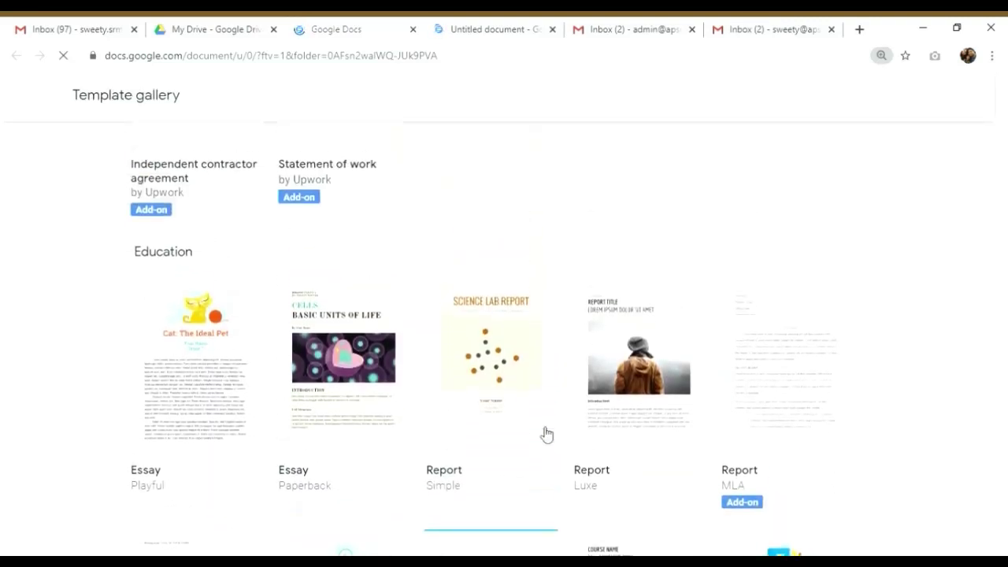
{"action": "left_click", "coordinate": [646, 393]}
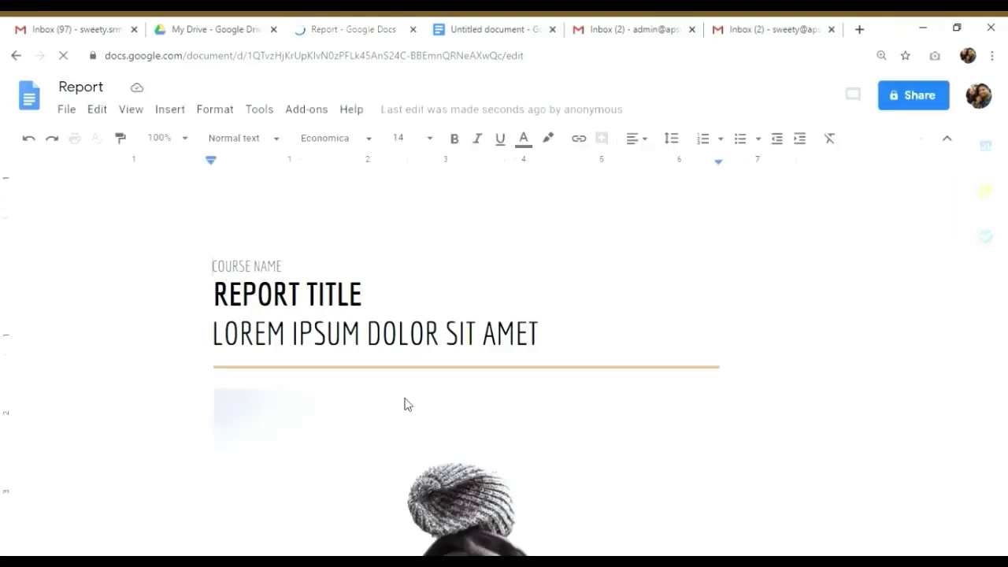
Rename the new report document as "Demo Docs"
{"action": "left_click", "coordinate": [104, 92]}
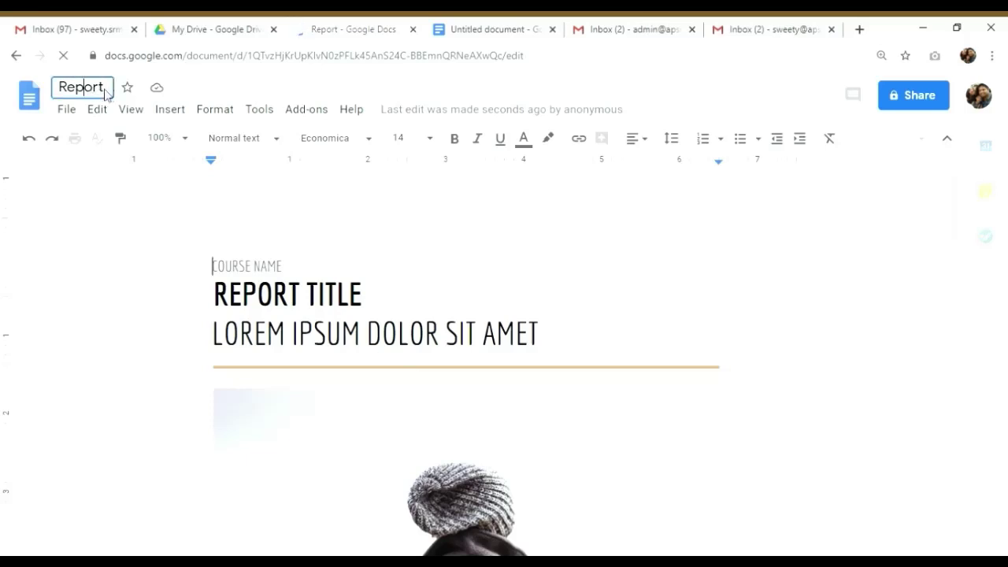
{"action": "key", "text": "BackSpace"}
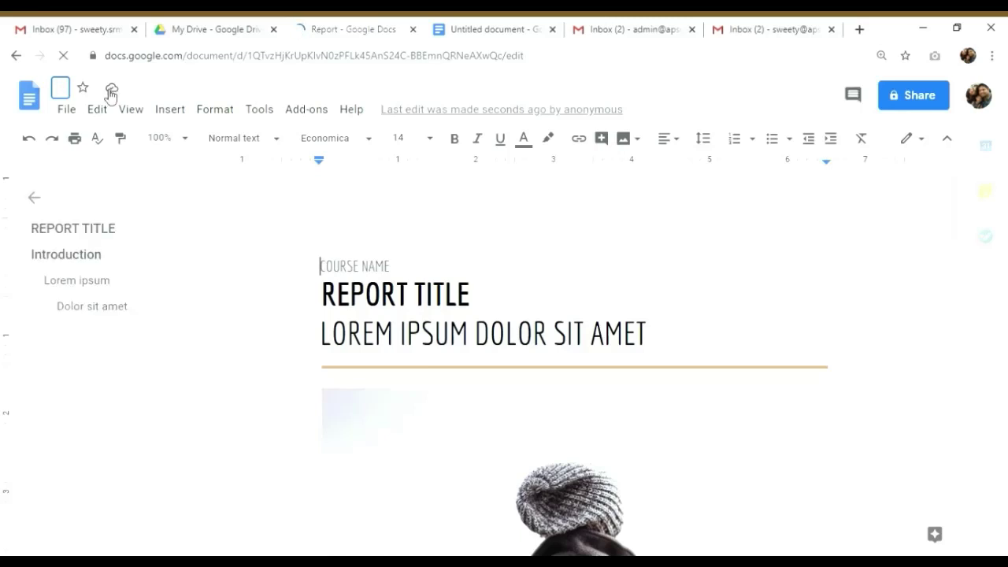
{"action": "type", "text": "Demo She"}
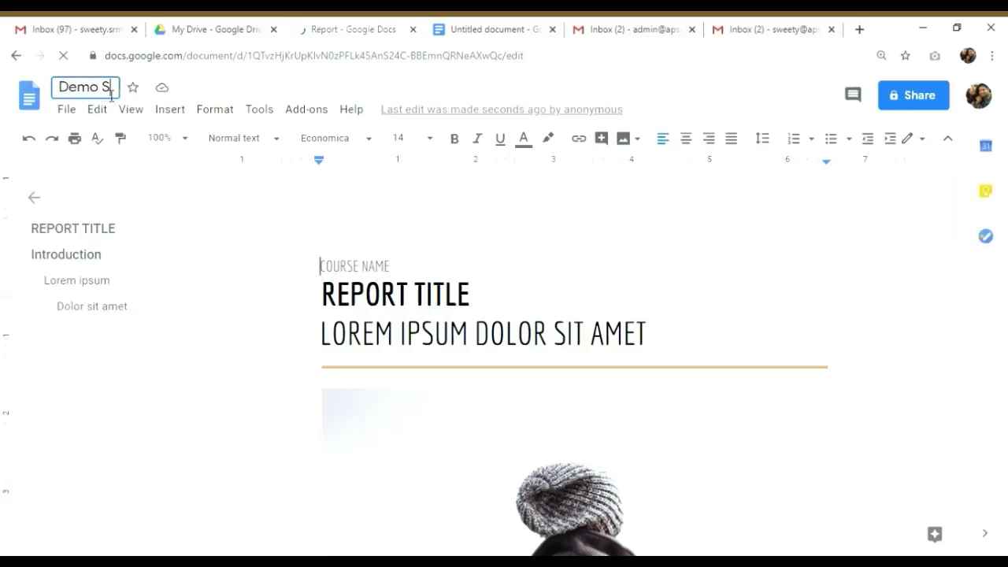
{"action": "key", "text": "BackSpace"}
{"action": "key", "text": "BackSpace"}
{"action": "key", "text": "BackSpace"}
{"action": "type", "text": "Docs"}
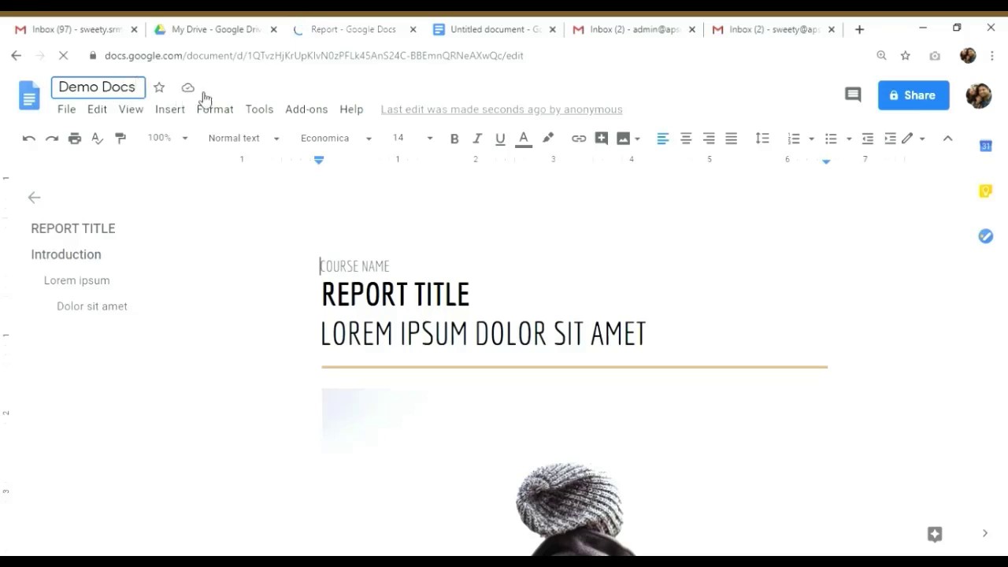
{"action": "key", "text": "Return"}
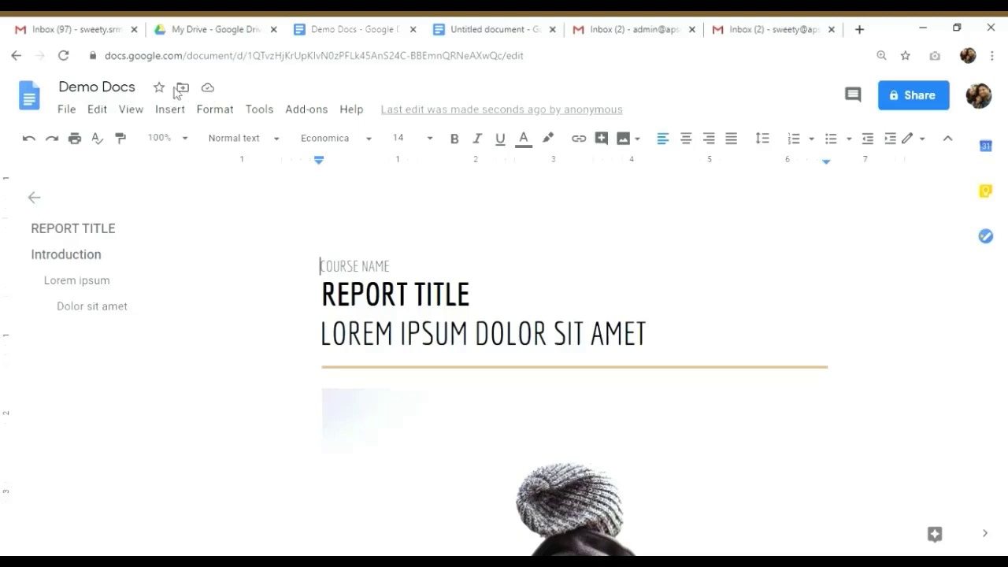
Move the Demo Docs document from My Drive into the Demosheets folder and dismiss the notice
{"action": "left_click", "coordinate": [184, 89]}
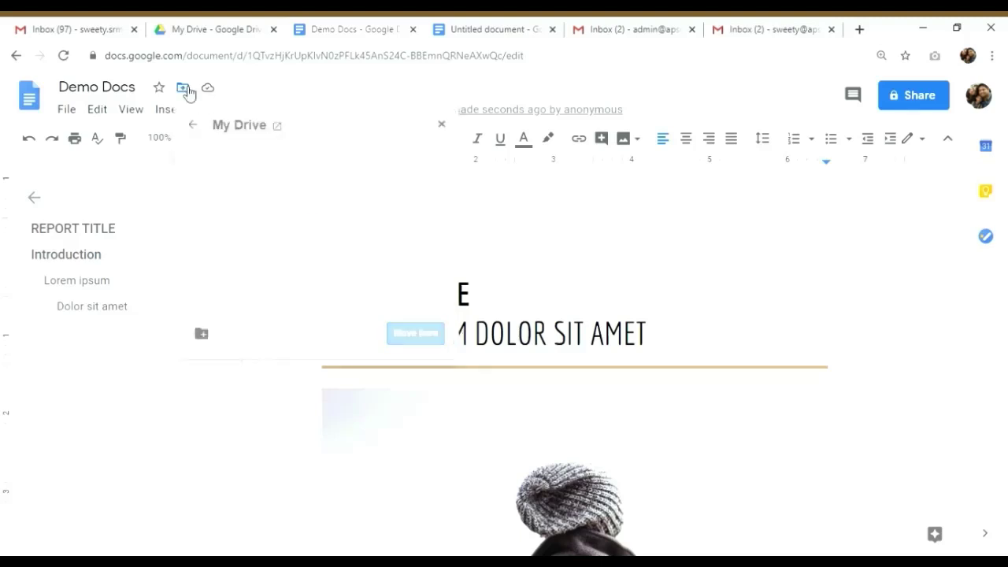
{"action": "left_click", "coordinate": [250, 246]}
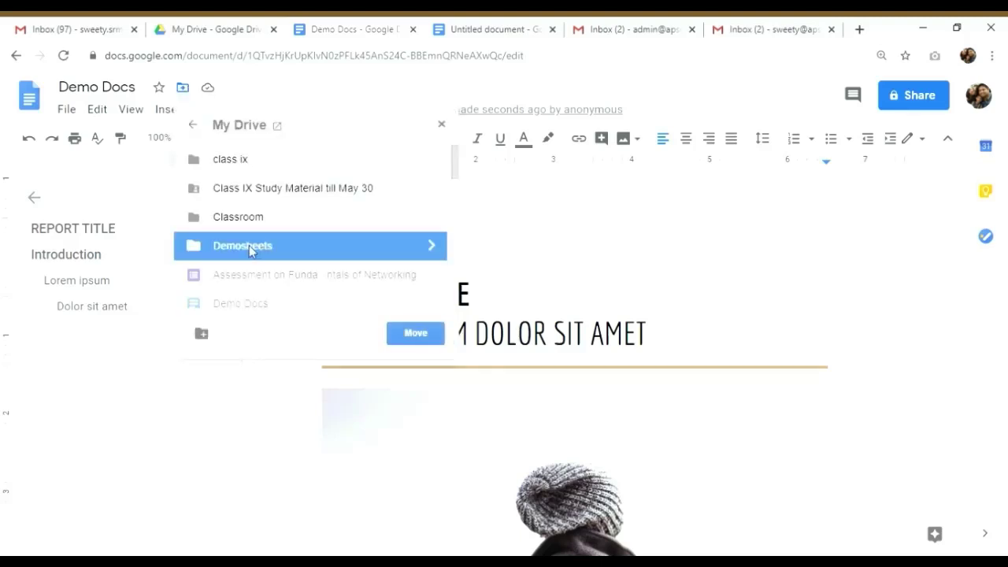
{"action": "double_click", "coordinate": [251, 247]}
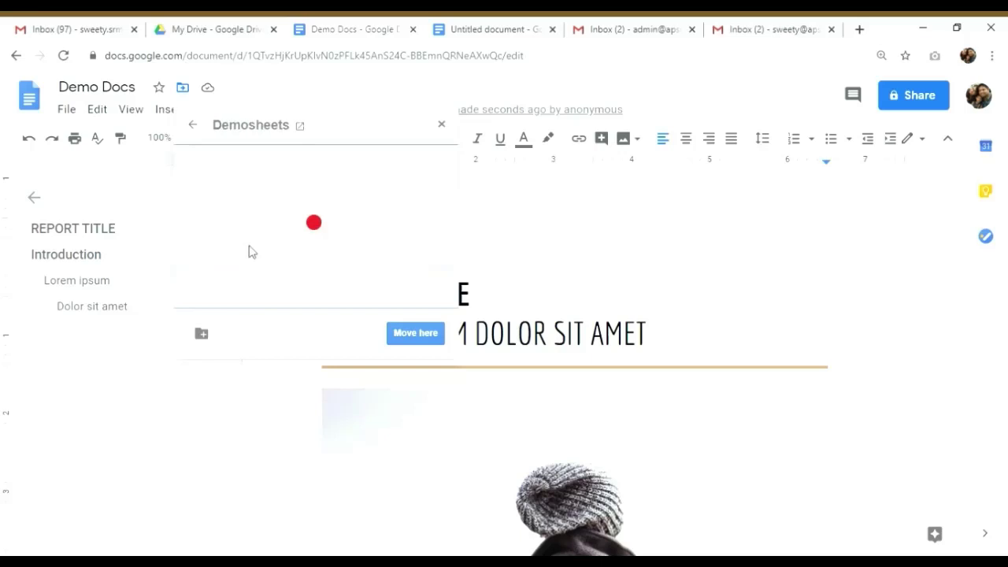
{"action": "left_click", "coordinate": [415, 333]}
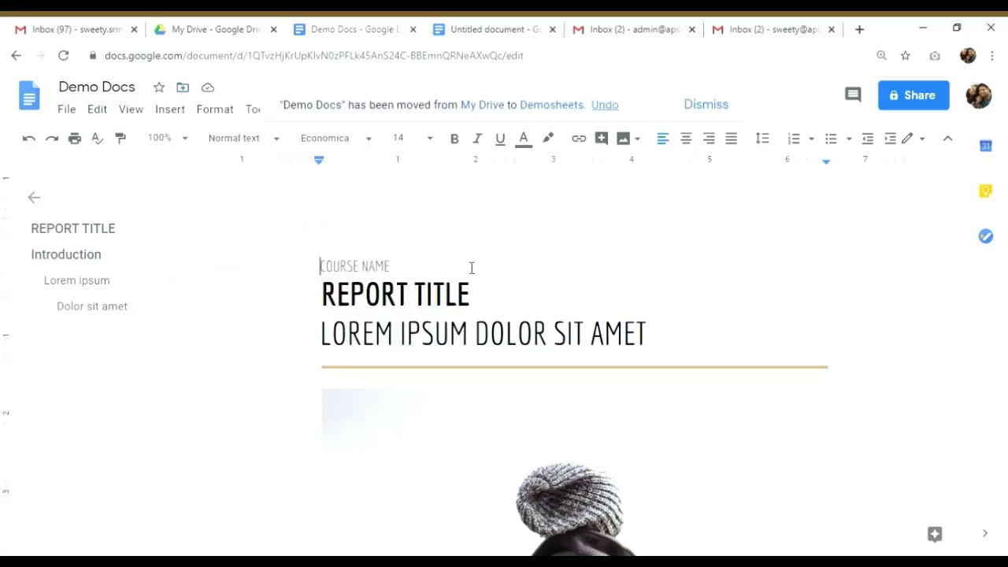
{"action": "left_click", "coordinate": [711, 109]}
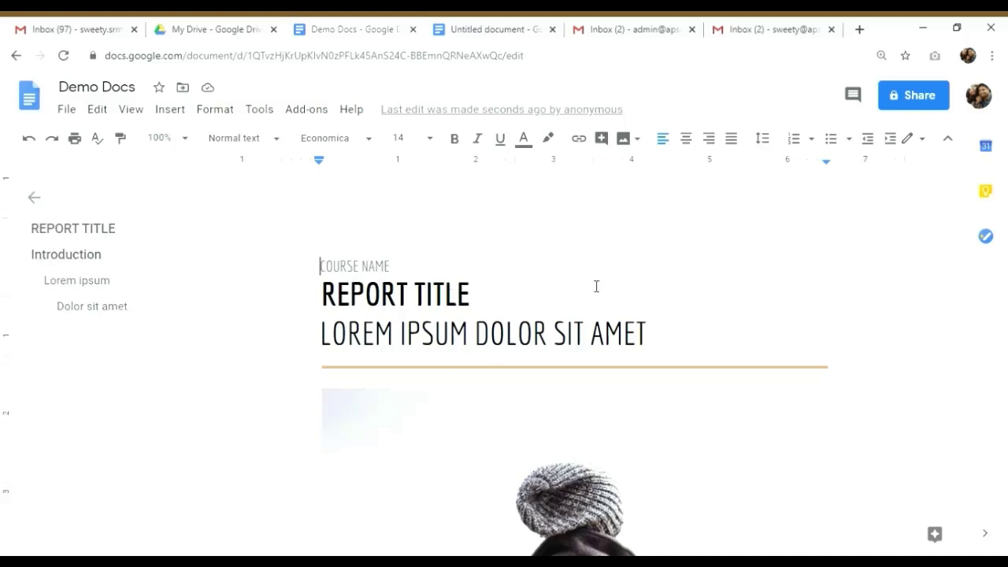
Dictate a passage beginning "Bolenge vah yah likhna Shuru kar dega" in front of COURSE NAME using voice typing, and close the voice tool
{"action": "scroll", "coordinate": [620, 324], "scroll_direction": "down", "scroll_amount": 10}
{"action": "scroll", "coordinate": [620, 324], "scroll_direction": "up", "scroll_amount": 12}
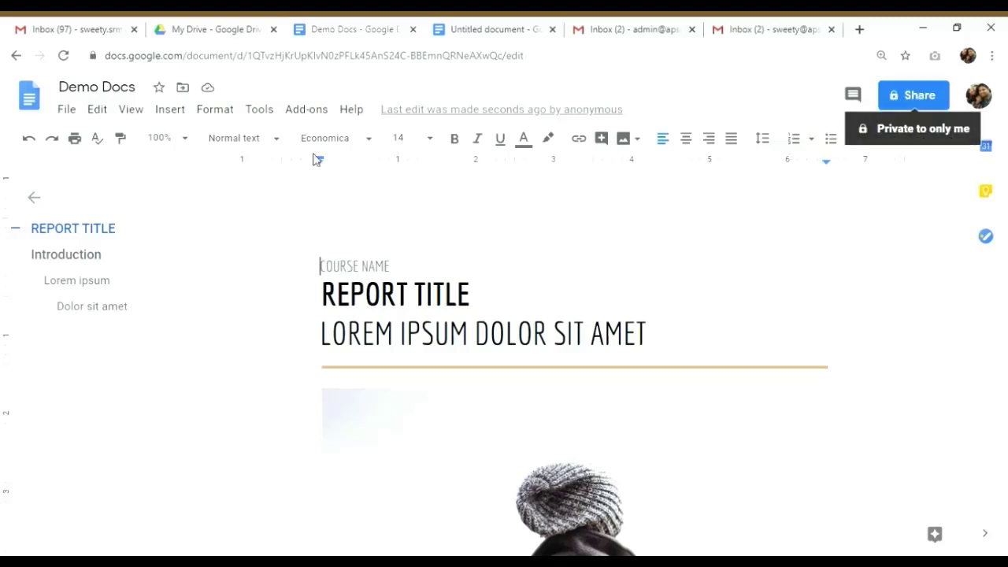
{"action": "left_click", "coordinate": [259, 110]}
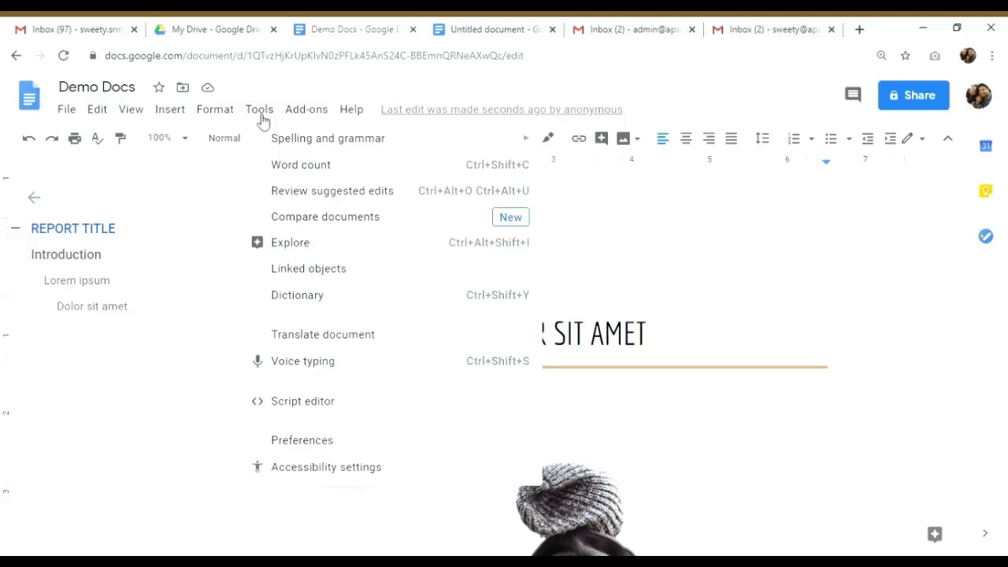
{"action": "left_click", "coordinate": [290, 364]}
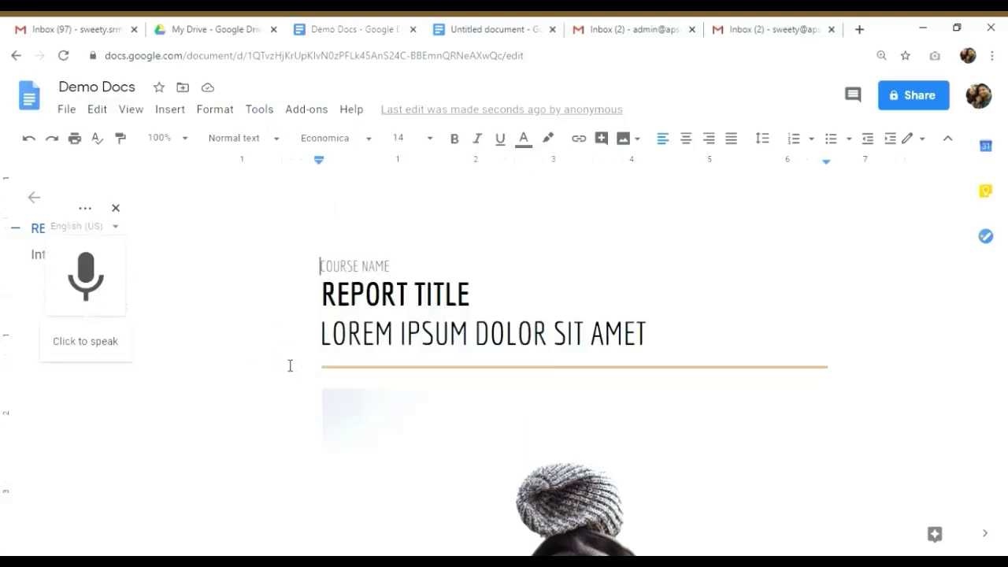
{"action": "left_click", "coordinate": [87, 276]}
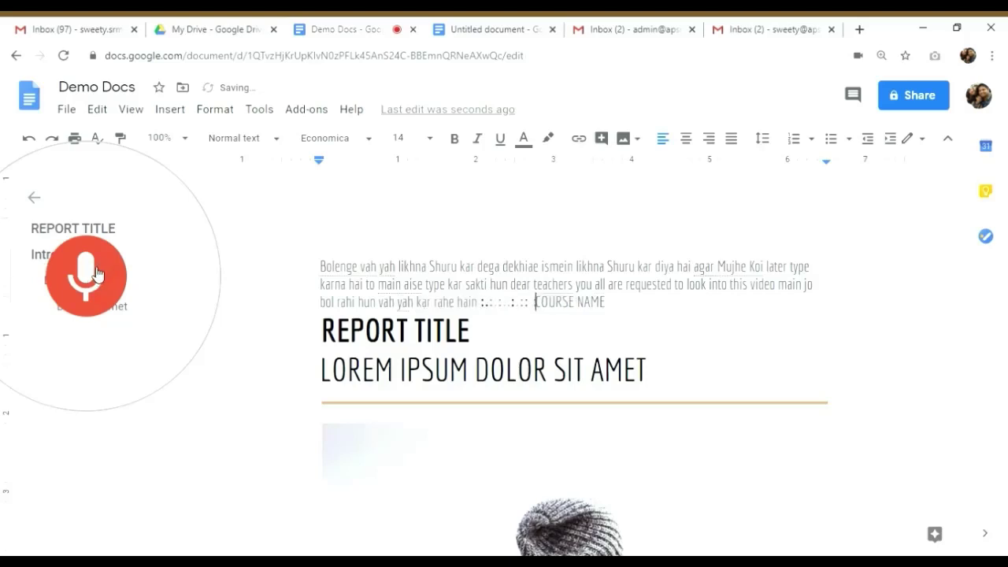
{"action": "left_click", "coordinate": [96, 273]}
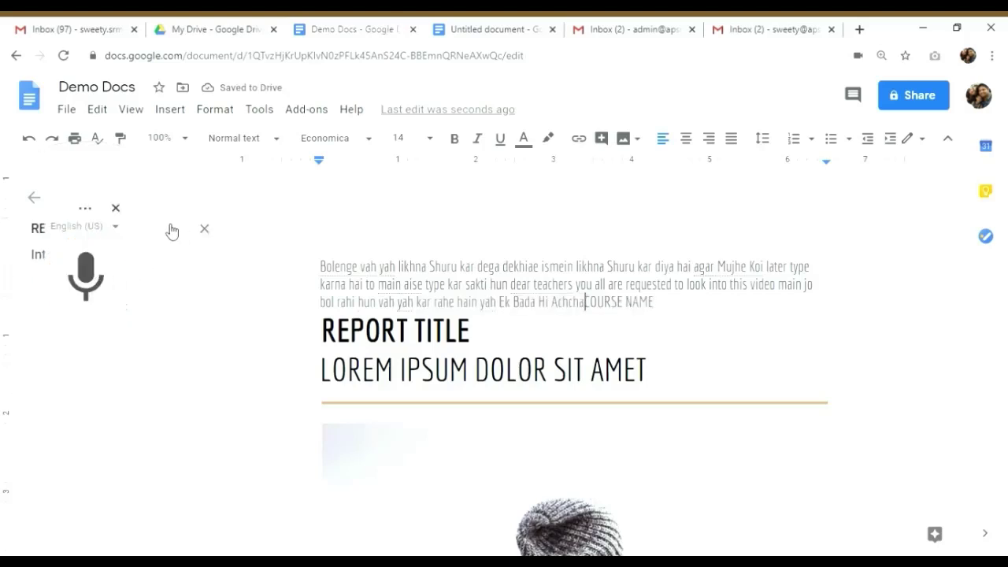
{"action": "left_click", "coordinate": [115, 209]}
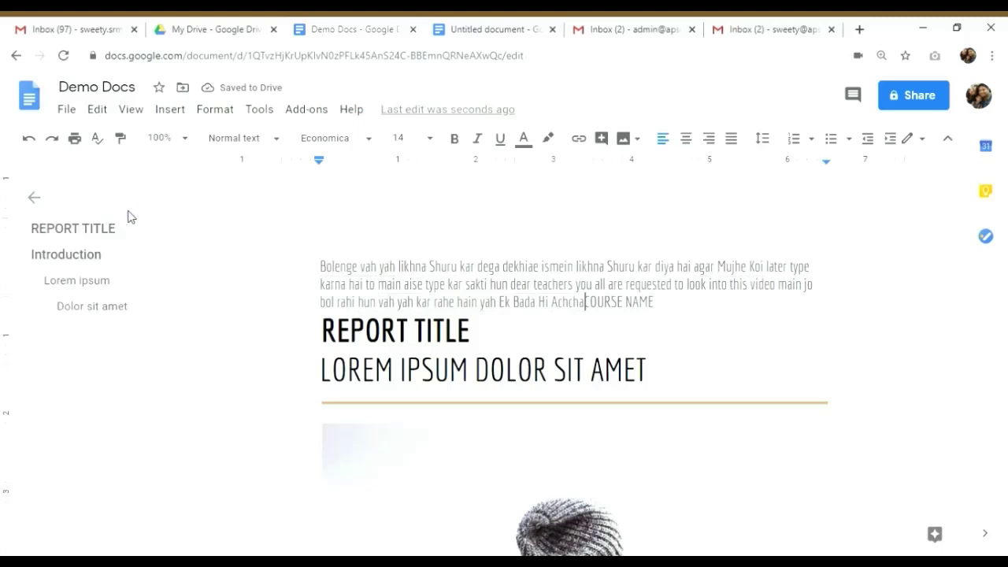
Share Demo Docs with anyone with the link as Editor and copy the sharing link
{"action": "left_click", "coordinate": [902, 94]}
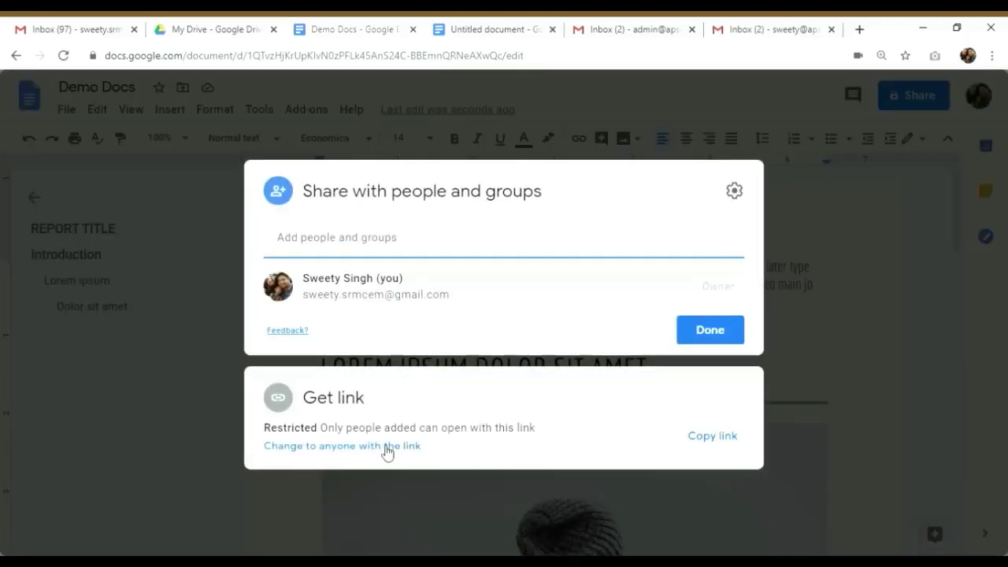
{"action": "left_click", "coordinate": [382, 447]}
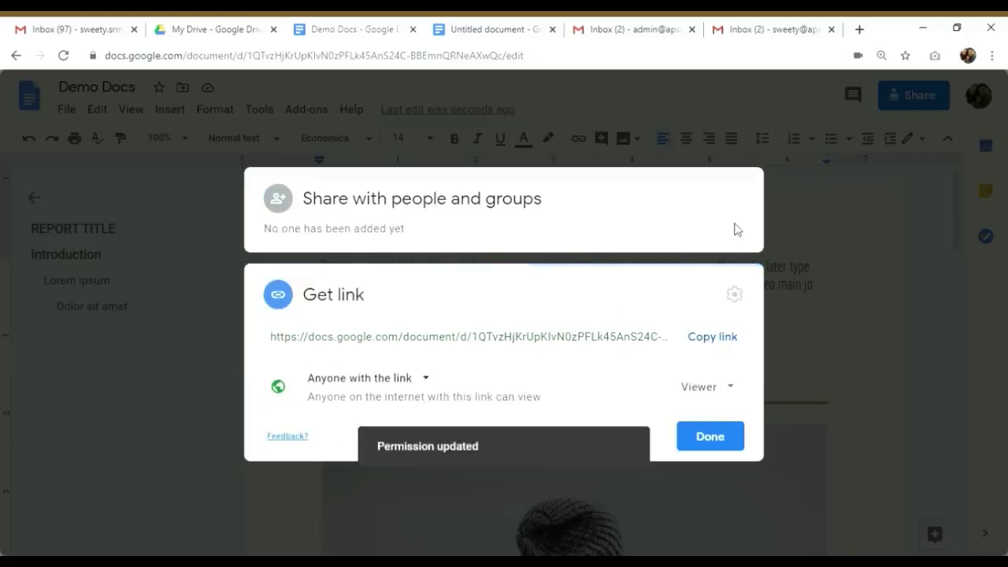
{"action": "left_click", "coordinate": [715, 338]}
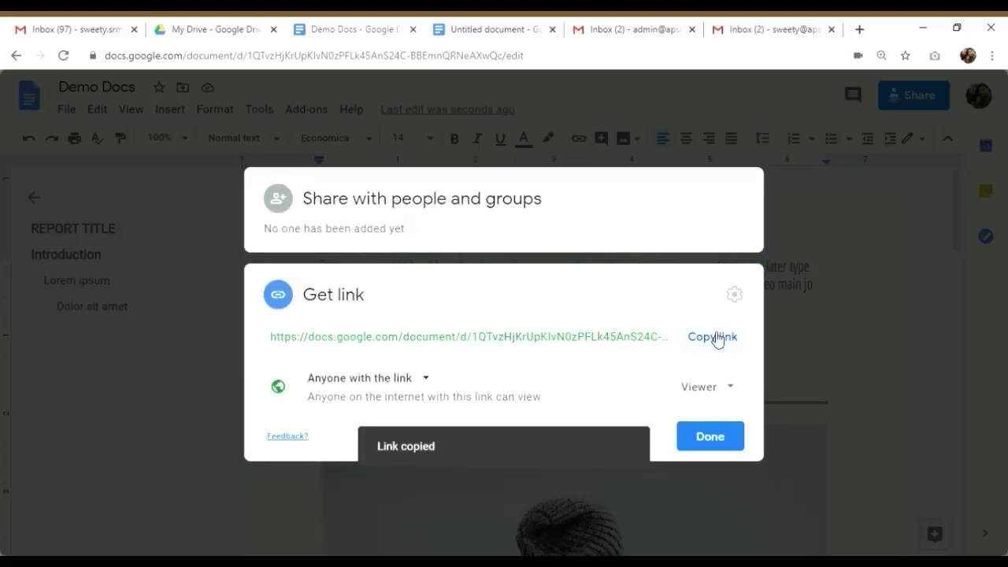
{"action": "left_click", "coordinate": [730, 389]}
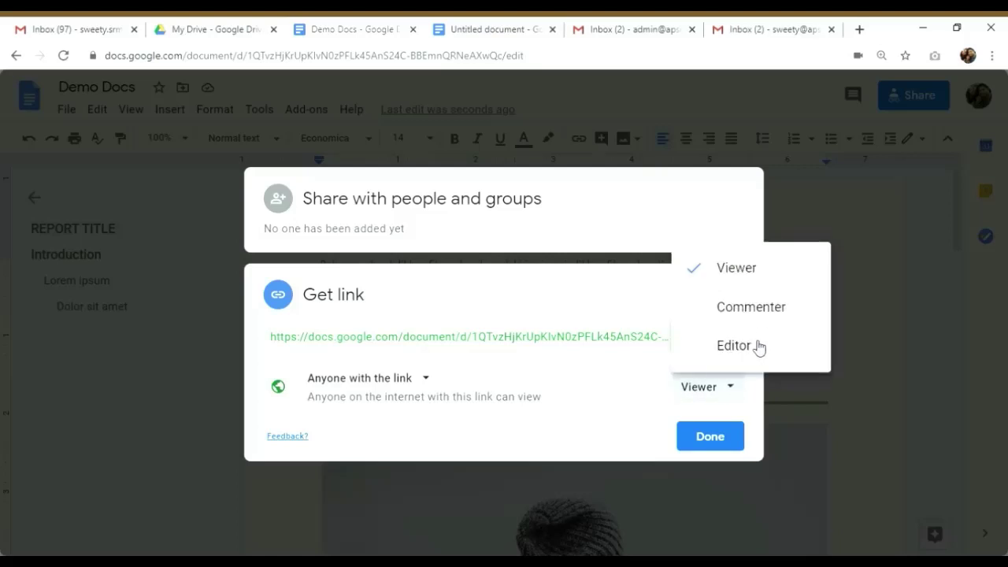
{"action": "left_click", "coordinate": [758, 346]}
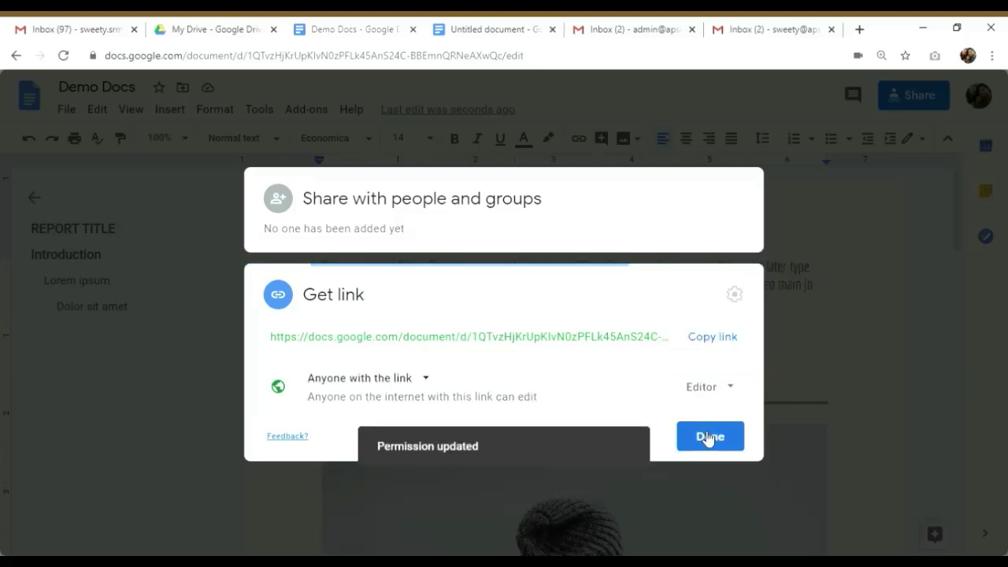
{"action": "left_click", "coordinate": [709, 437]}
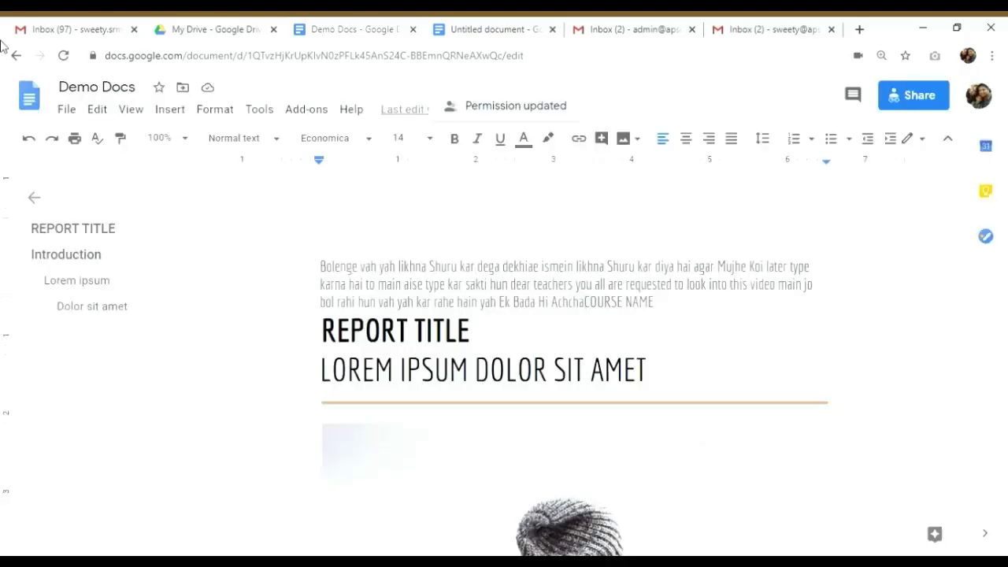
Switch to Gmail, start a new message to the account owner's own e-mail address and paste the document link into the body
{"action": "left_click", "coordinate": [61, 27]}
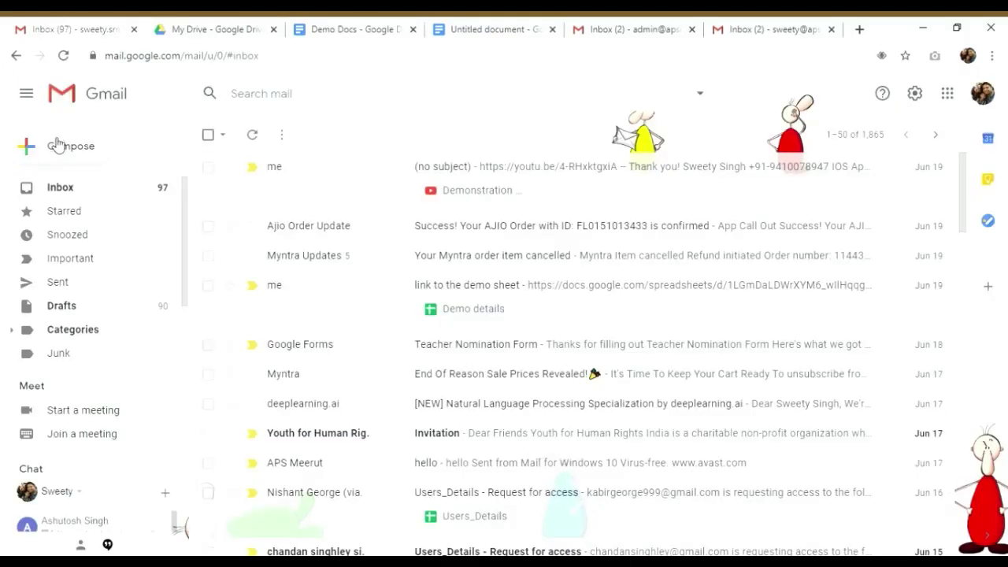
{"action": "left_click", "coordinate": [56, 145]}
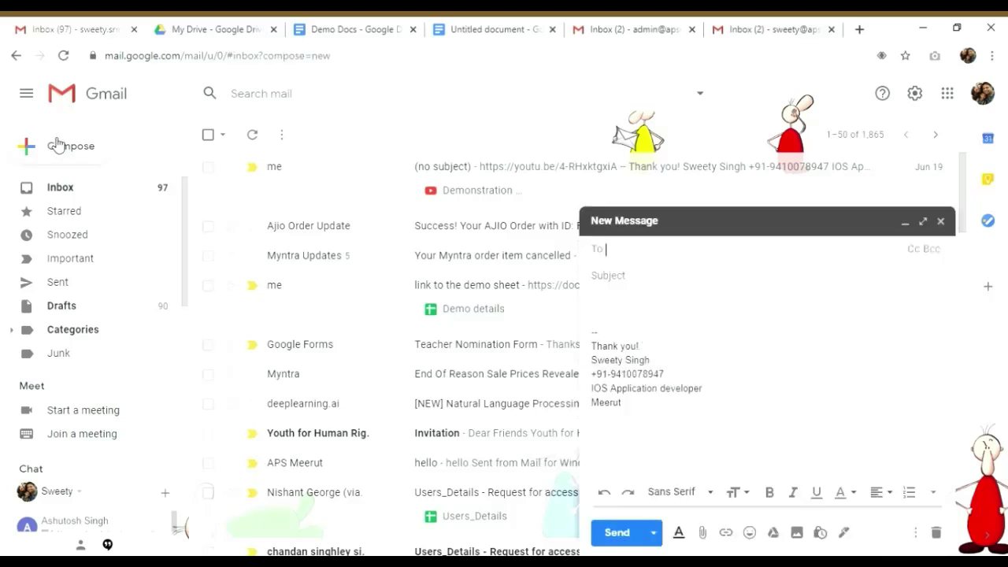
{"action": "type", "text": "s"}
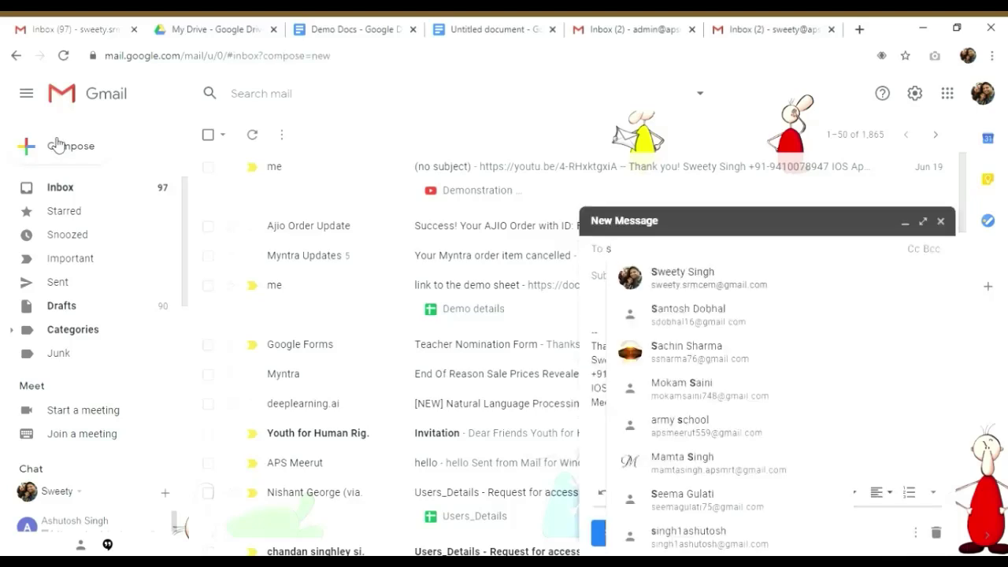
{"action": "left_click", "coordinate": [749, 284]}
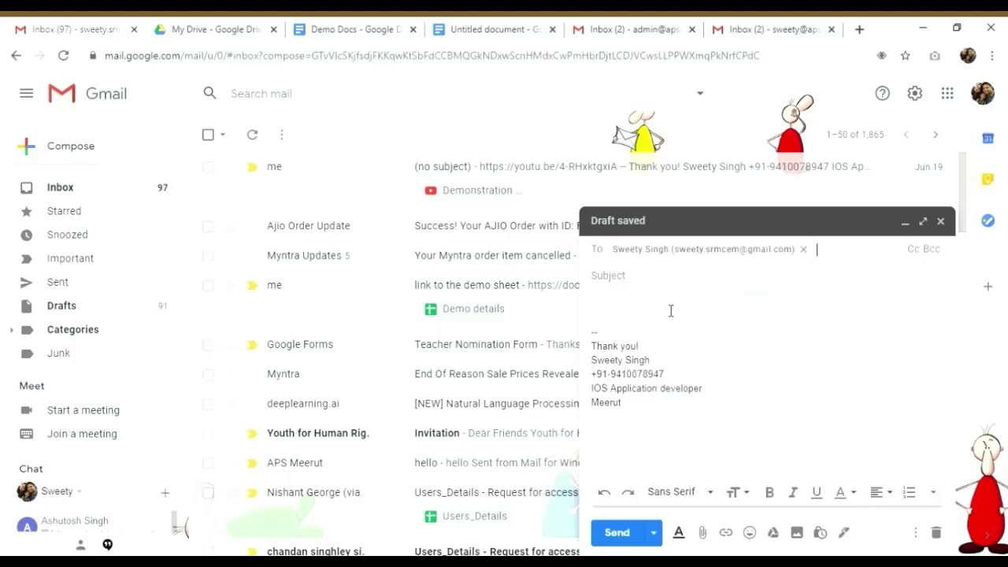
{"action": "left_click", "coordinate": [670, 310]}
{"action": "key", "text": "ctrl+v"}
Send the message with the subject "demo docs" and follow the document link in the received e-mail
{"action": "left_click", "coordinate": [640, 276]}
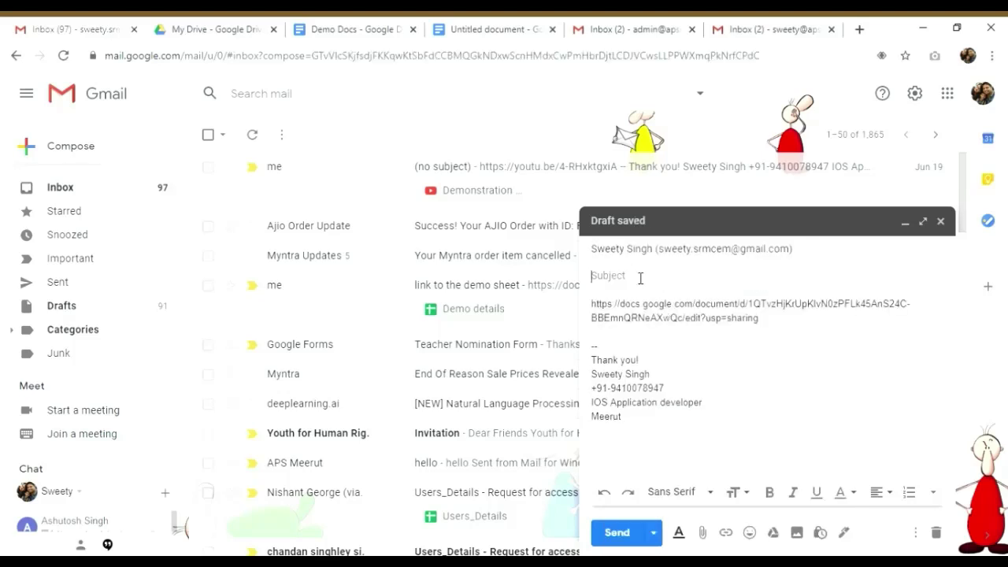
{"action": "type", "text": "demo sche"}
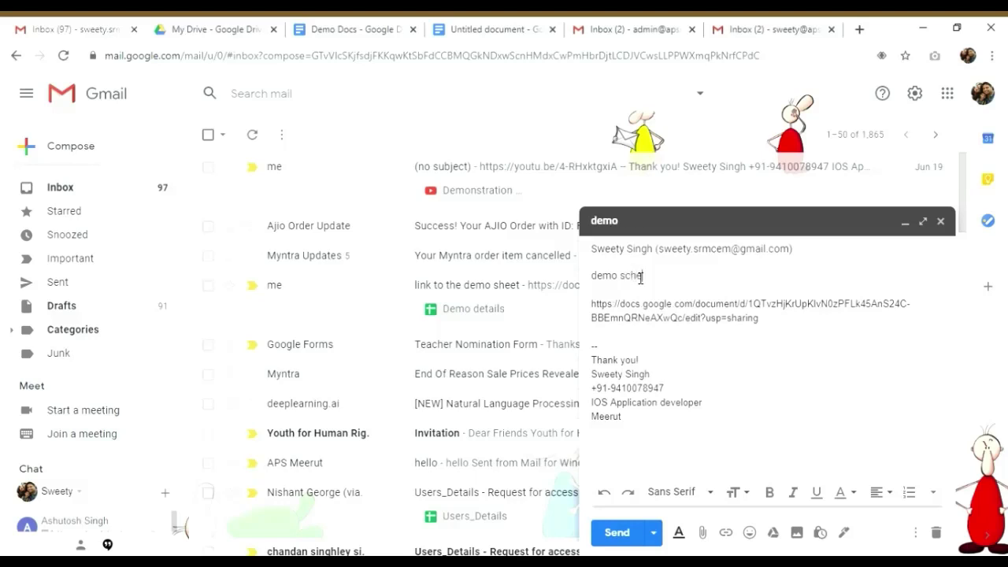
{"action": "key", "text": "BackSpace"}
{"action": "key", "text": "BackSpace"}
{"action": "key", "text": "BackSpace"}
{"action": "key", "text": "BackSpace"}
{"action": "type", "text": "docs"}
{"action": "left_click", "coordinate": [616, 532]}
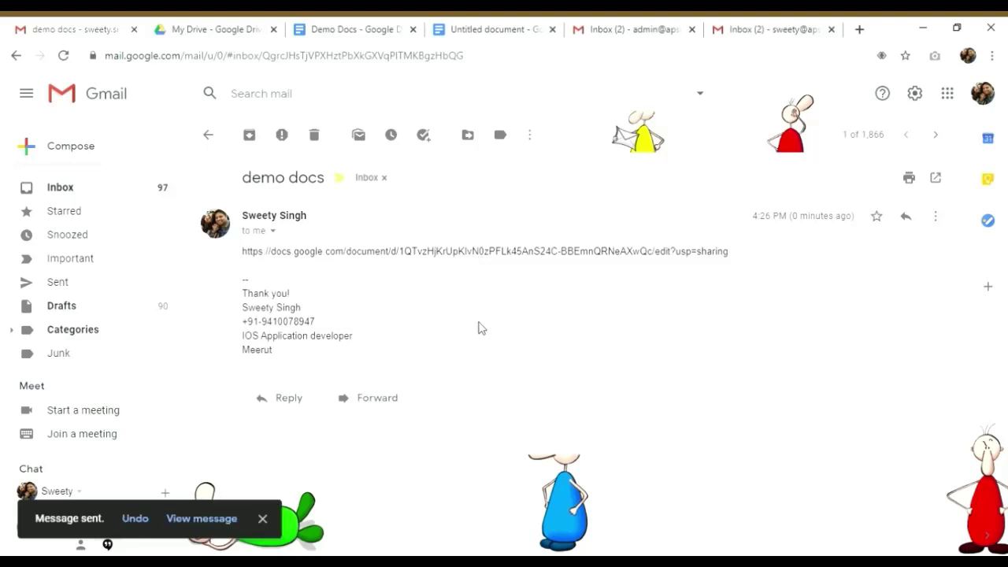
{"action": "left_click", "coordinate": [548, 251]}
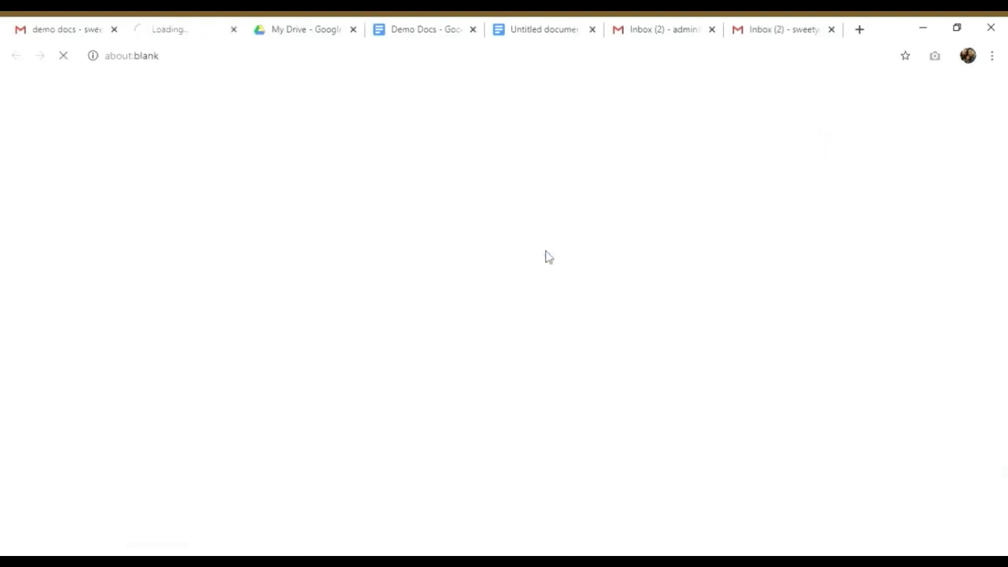